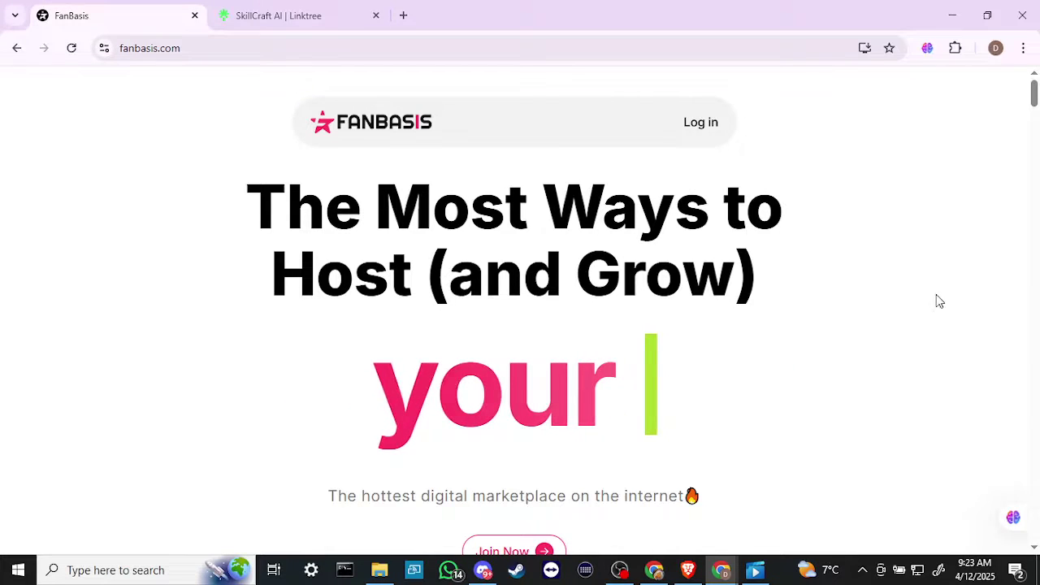
Scroll past the hero headline and dashboard mockup to the 'We believe in open Relationships' section
scroll(900, 318, "down", 1)
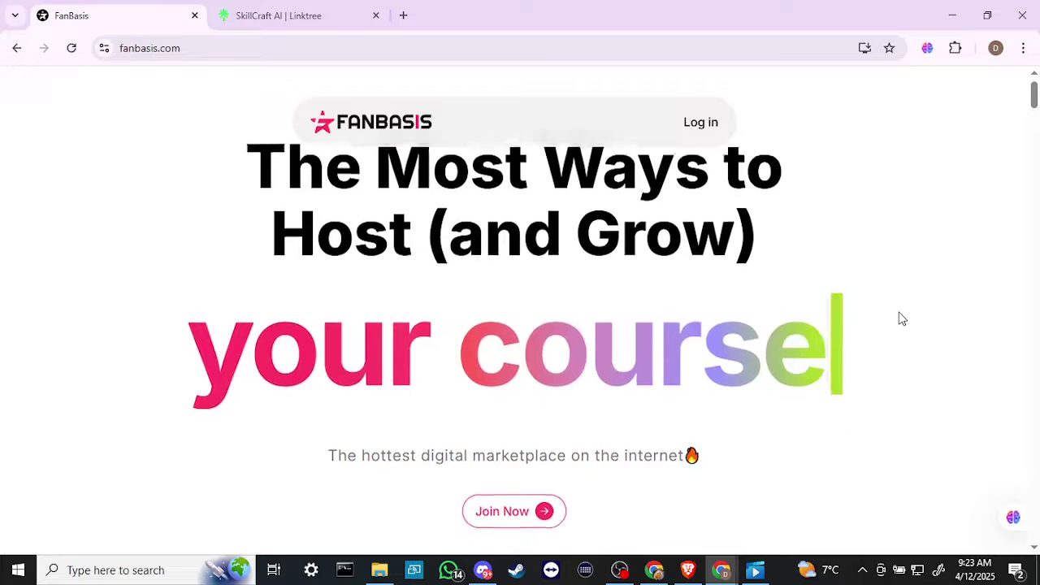
scroll(900, 318, "down", 1)
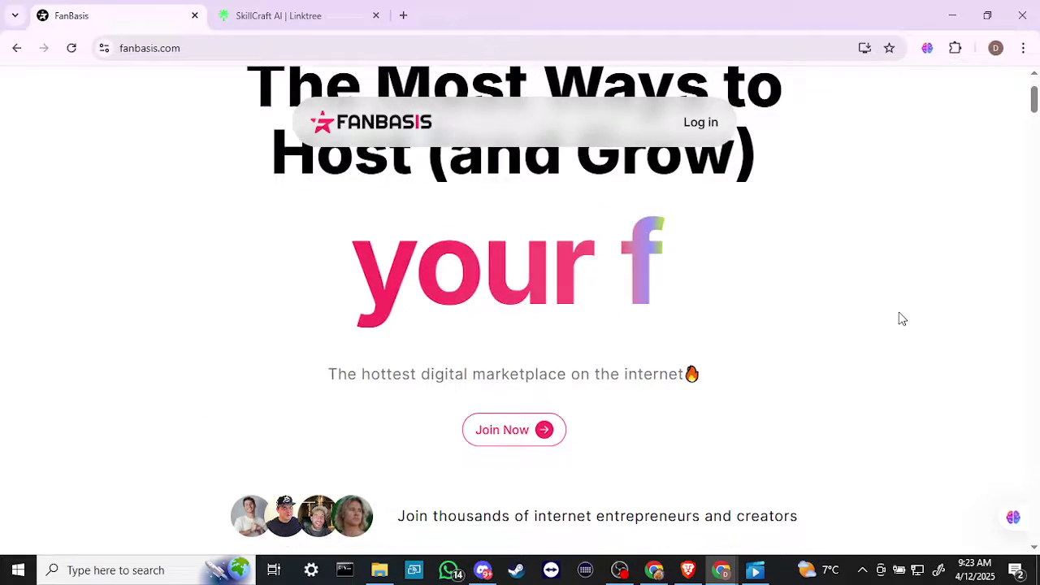
scroll(900, 318, "down", 2)
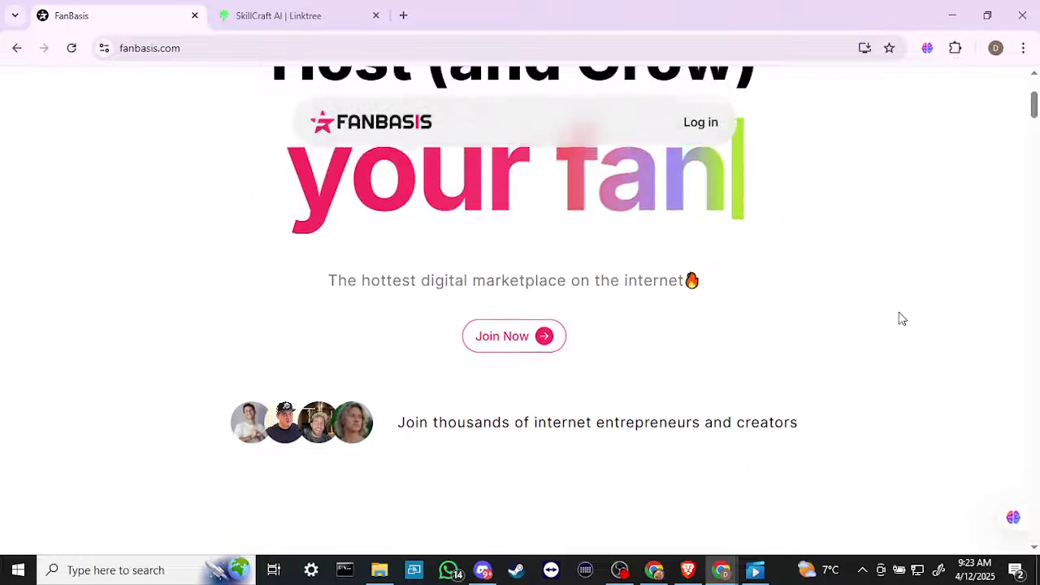
scroll(900, 318, "down", 1)
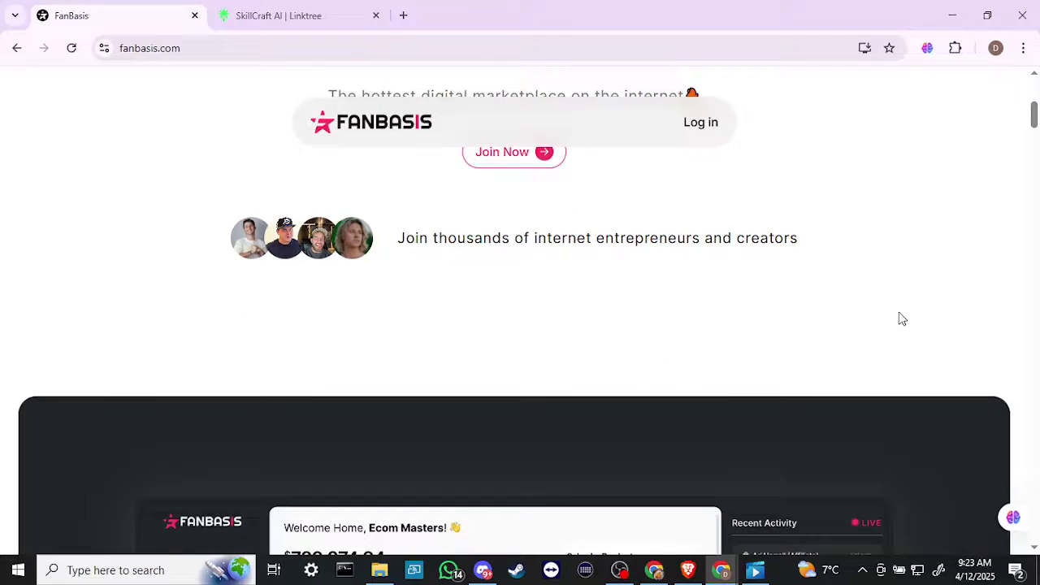
scroll(900, 319, "down", 1)
scroll(900, 318, "down", 1)
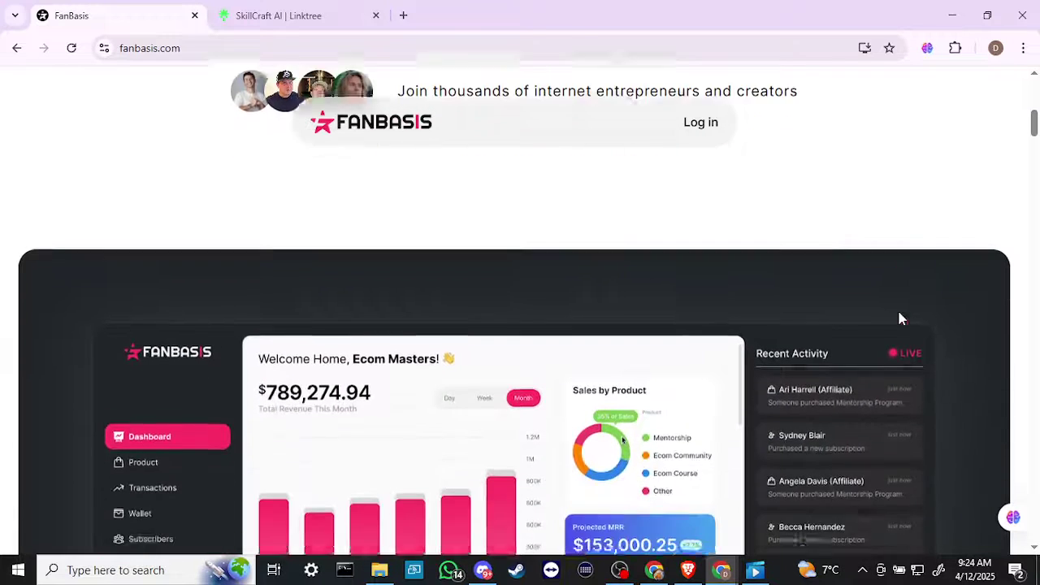
scroll(899, 318, "down", 1)
scroll(900, 319, "down", 1)
scroll(900, 319, "down", 1)
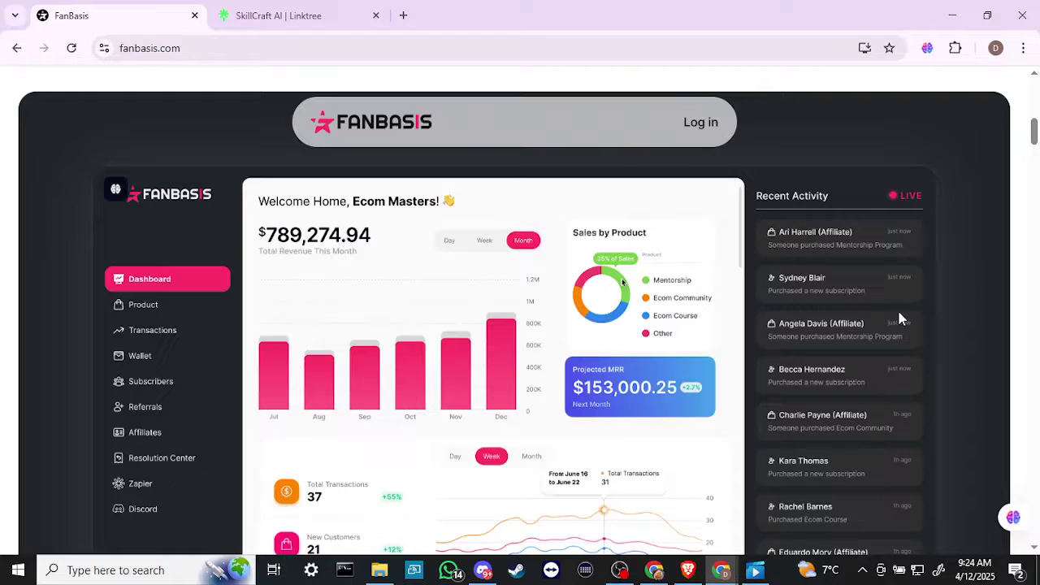
scroll(900, 319, "down", 1)
scroll(900, 318, "down", 1)
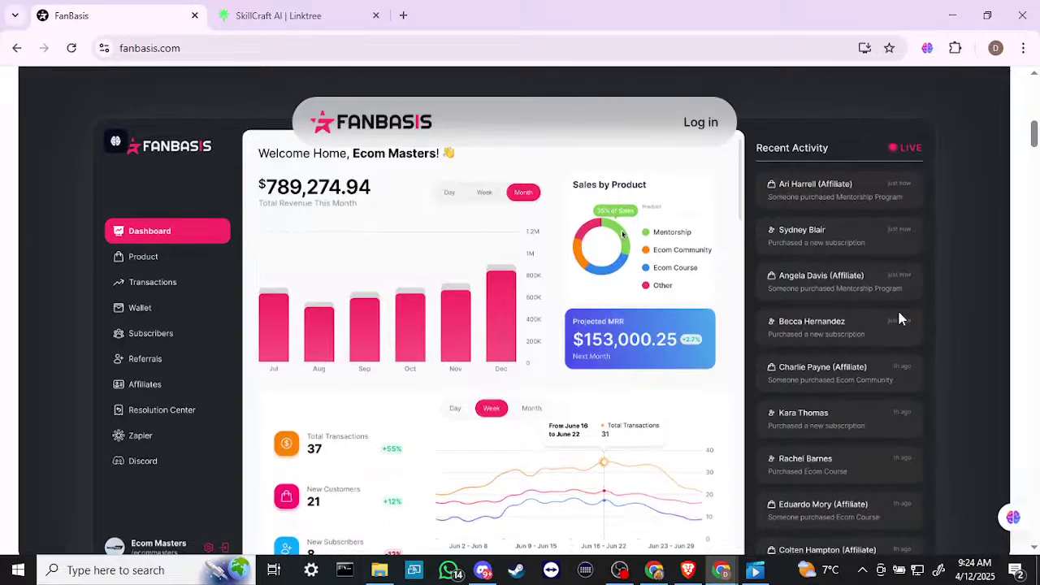
scroll(900, 319, "down", 1)
scroll(900, 318, "down", 2)
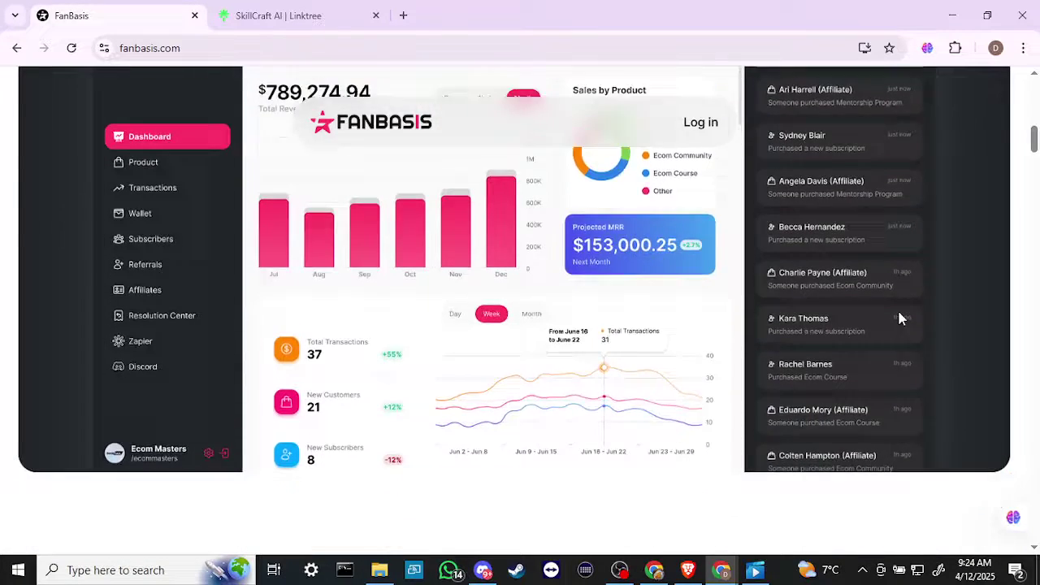
scroll(900, 318, "down", 3)
scroll(900, 319, "down", 2)
scroll(900, 318, "down", 1)
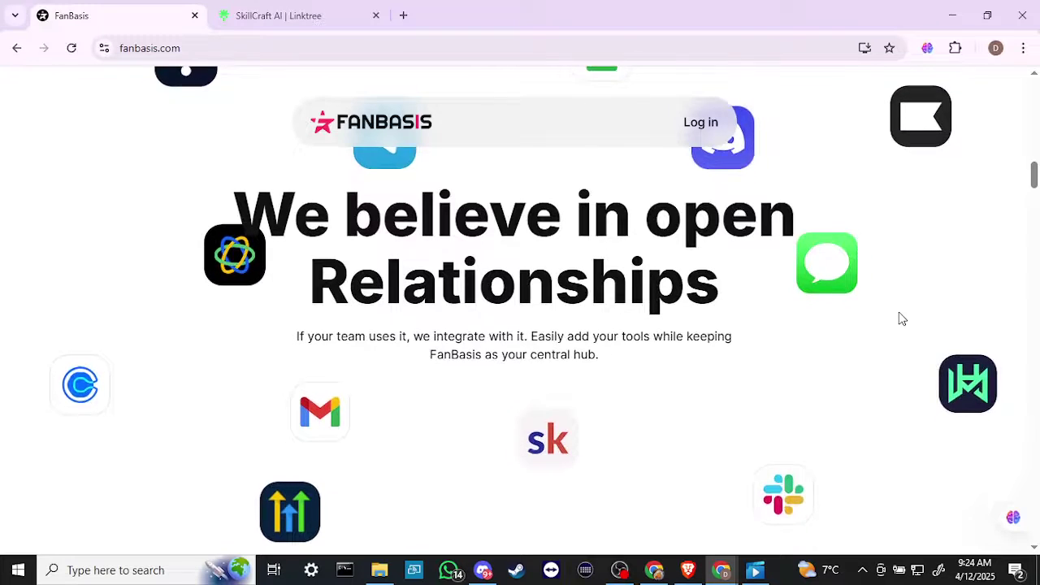
Scroll past the integration app logos to the 'Getting started is easy' feature cards
scroll(901, 319, "down", 3)
scroll(901, 319, "down", 1)
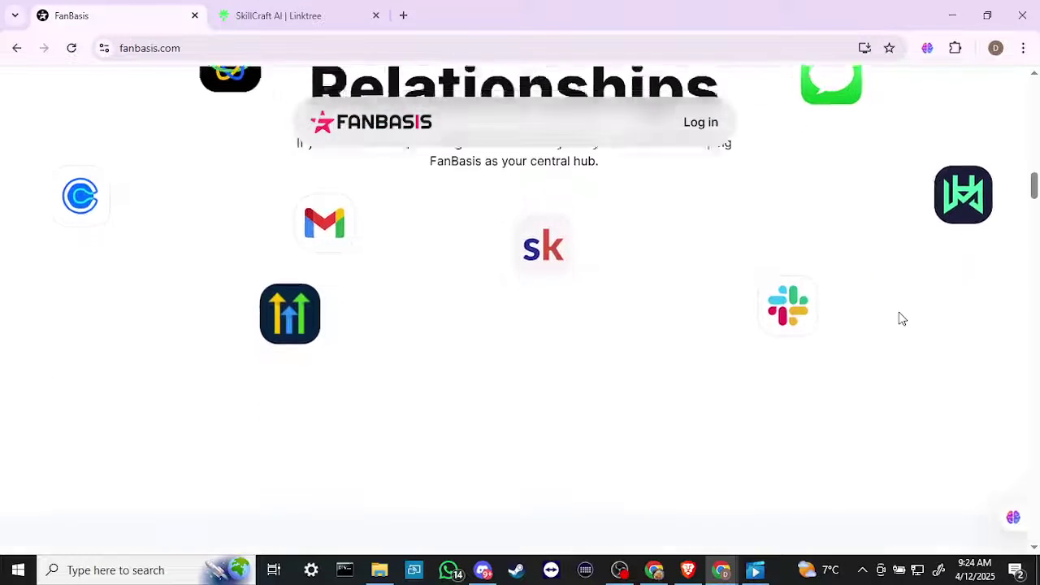
scroll(901, 318, "down", 2)
scroll(900, 318, "down", 2)
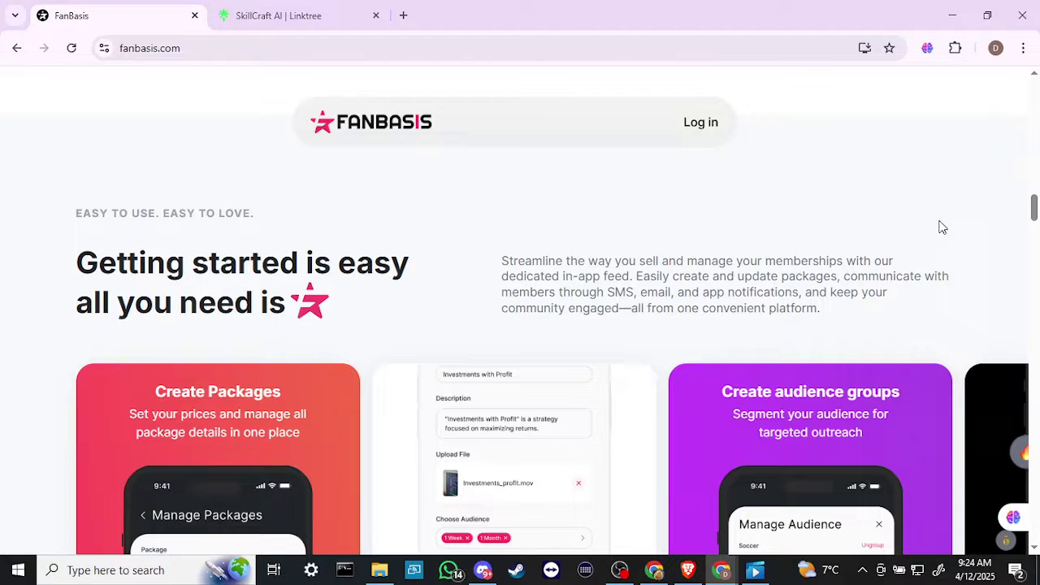
Scroll through the promo code, affiliate and package-extension feature cards
scroll(941, 226, "down", 1)
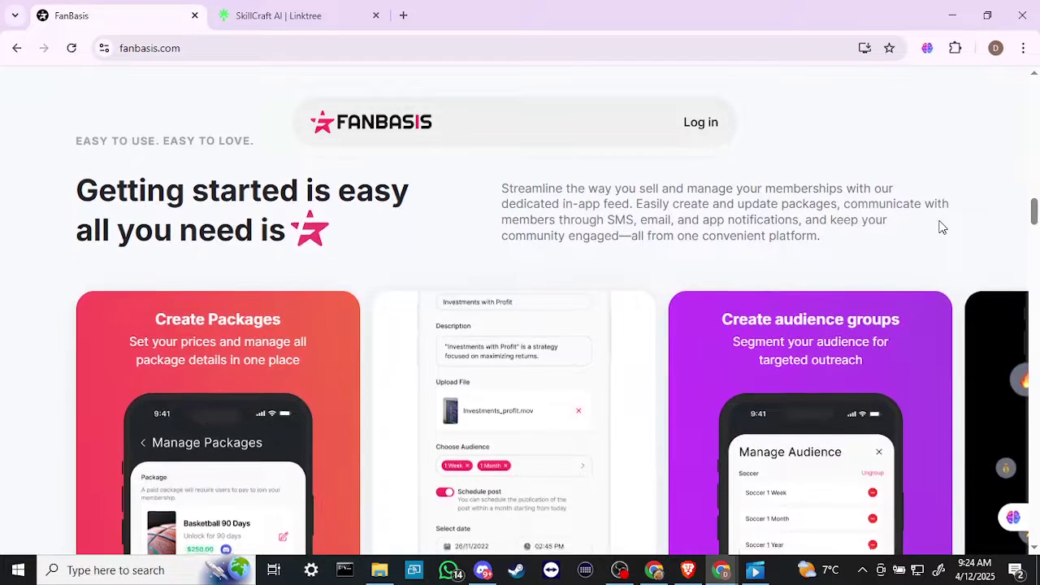
scroll(942, 227, "down", 1)
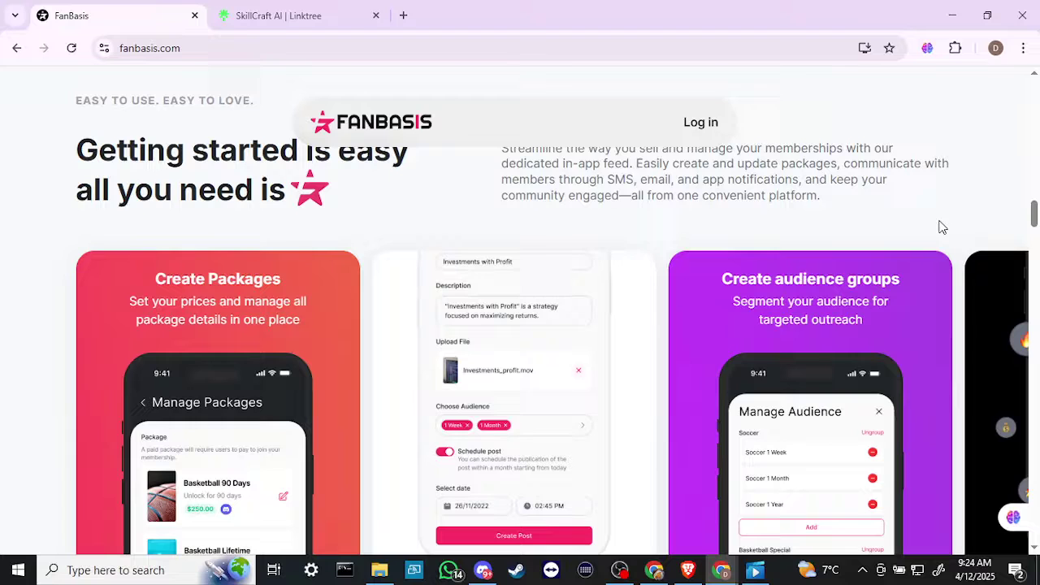
scroll(942, 227, "down", 1)
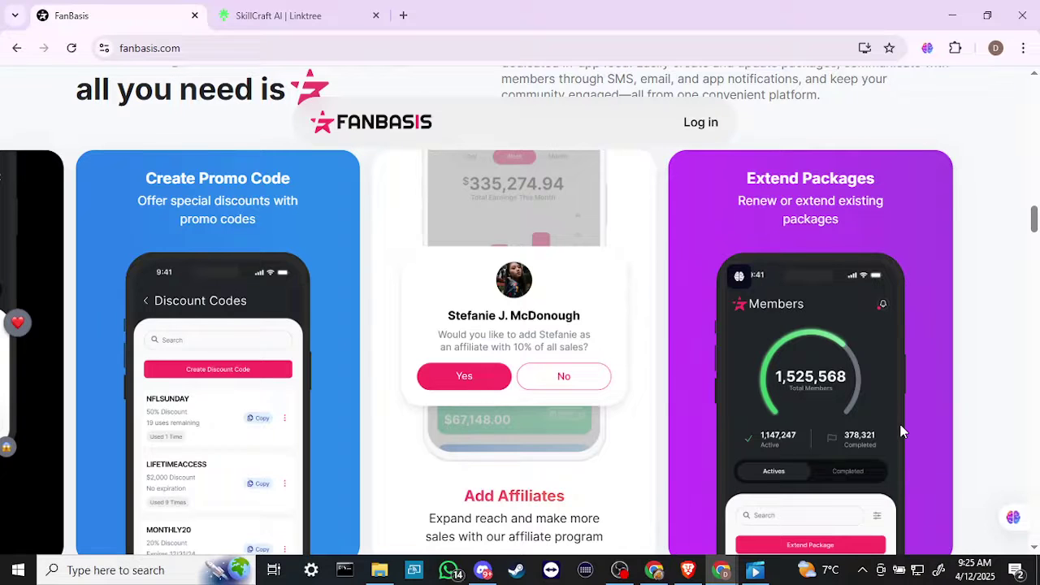
Scroll on to the 'Host and Sell Access to Your Course' section
scroll(900, 430, "down", 1)
scroll(900, 431, "down", 1)
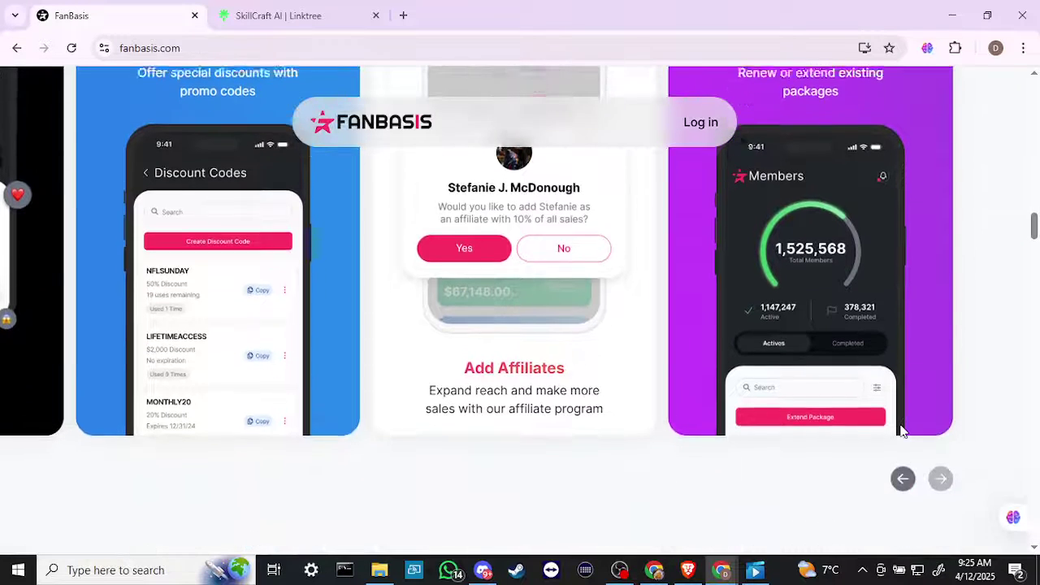
scroll(900, 430, "down", 2)
scroll(902, 430, "down", 2)
scroll(902, 431, "down", 2)
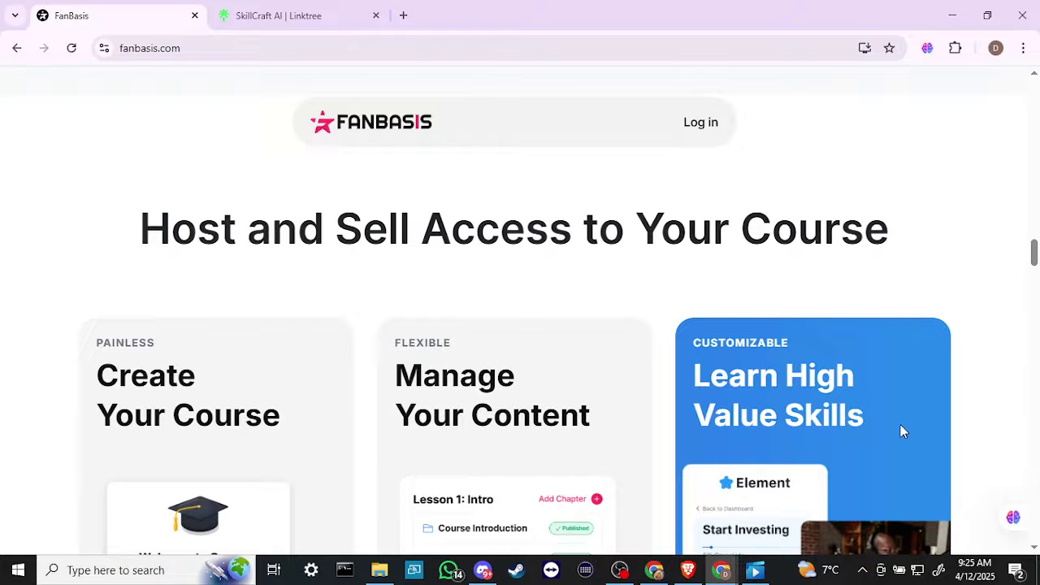
Scroll through the Discord, Telegram, Auto Enroll and Extend Package feature cards
scroll(575, 305, "down", 1)
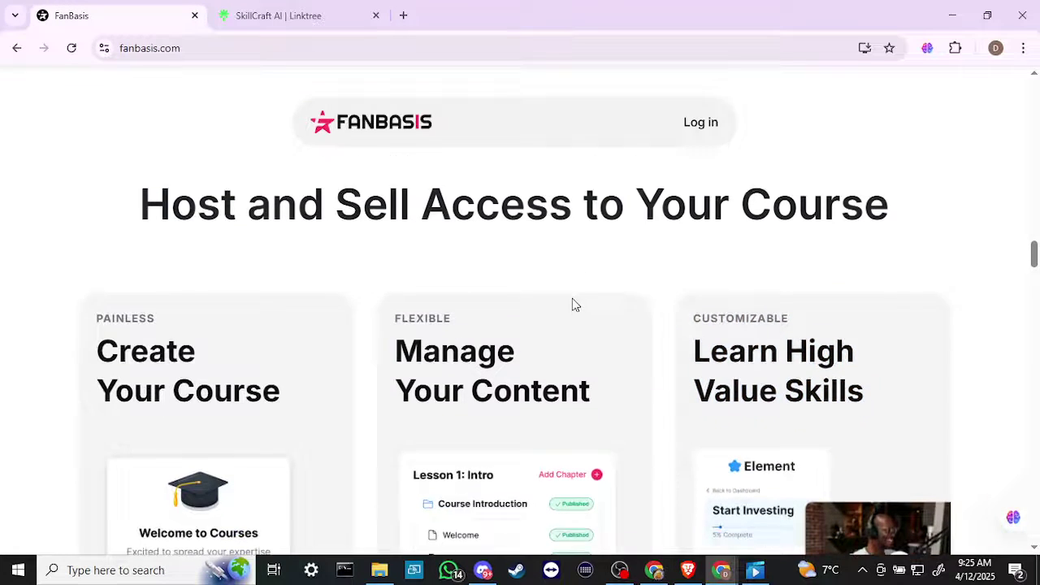
scroll(575, 305, "down", 2)
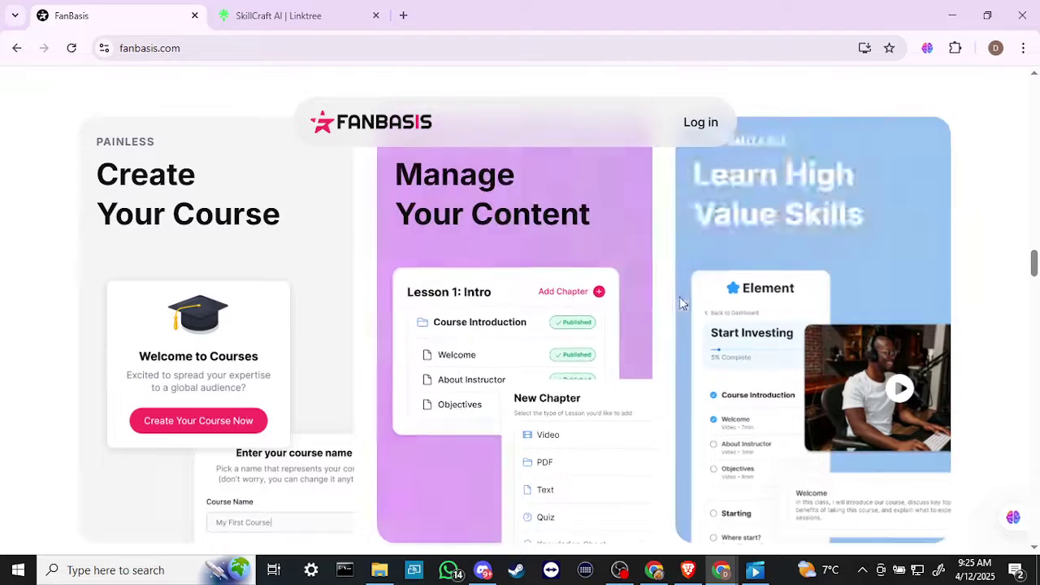
scroll(660, 310, "down", 2)
scroll(662, 309, "down", 2)
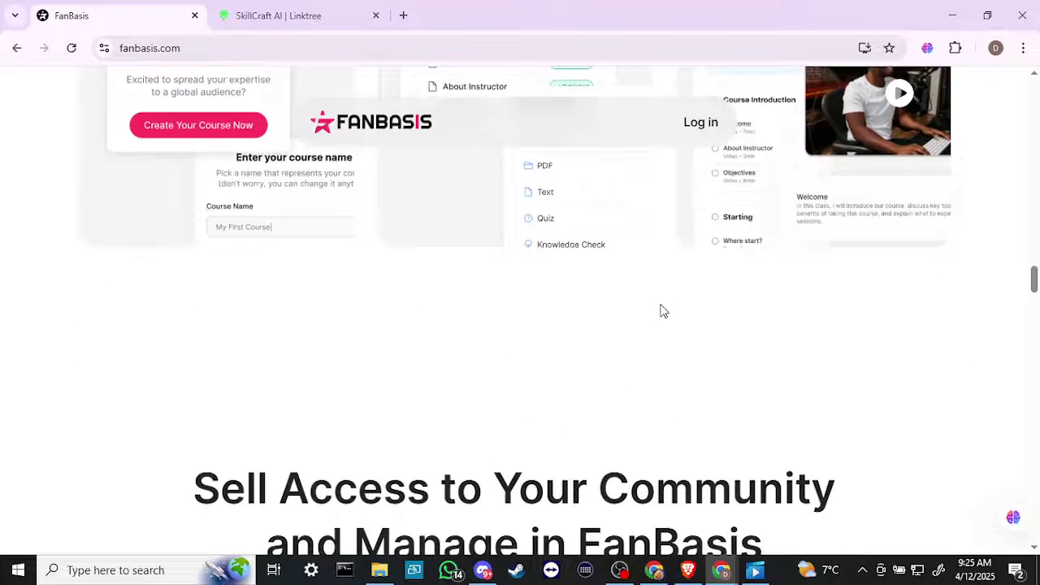
scroll(662, 310, "down", 2)
scroll(661, 304, "down", 1)
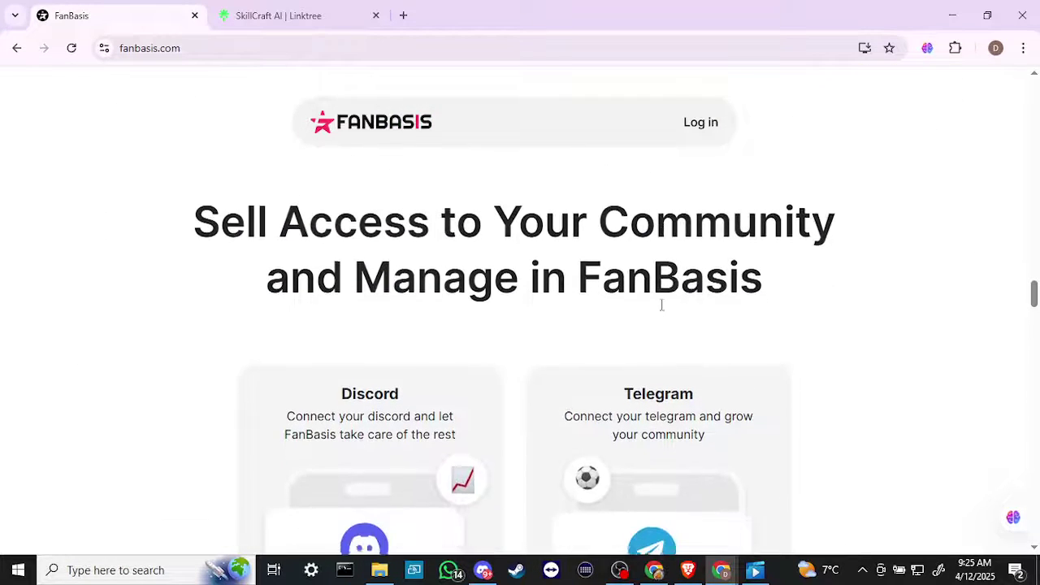
scroll(662, 311, "down", 1)
scroll(660, 311, "down", 1)
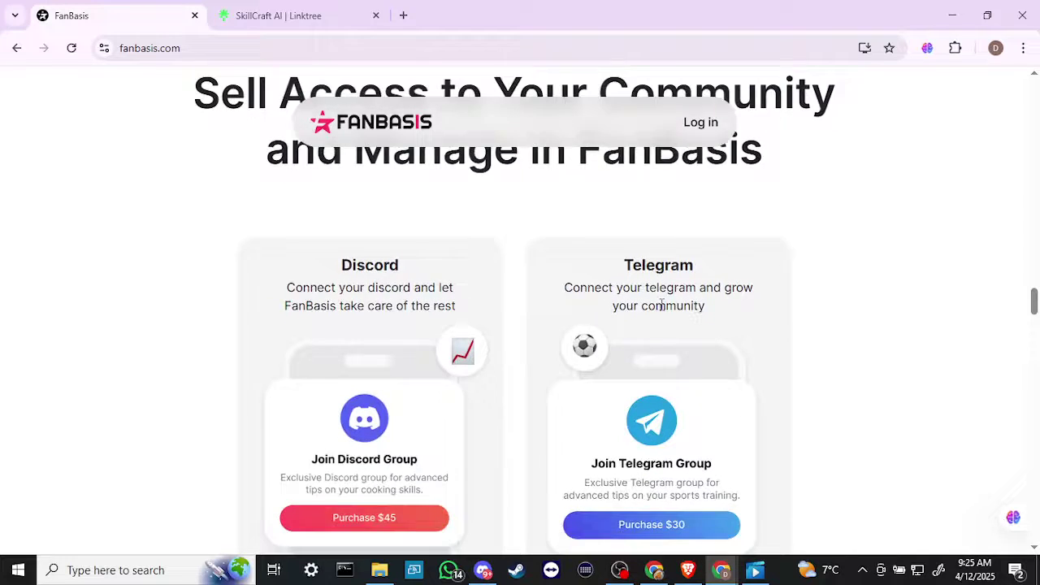
Scroll on to the video calls, followback and messaging features
scroll(662, 311, "down", 1)
scroll(662, 310, "down", 1)
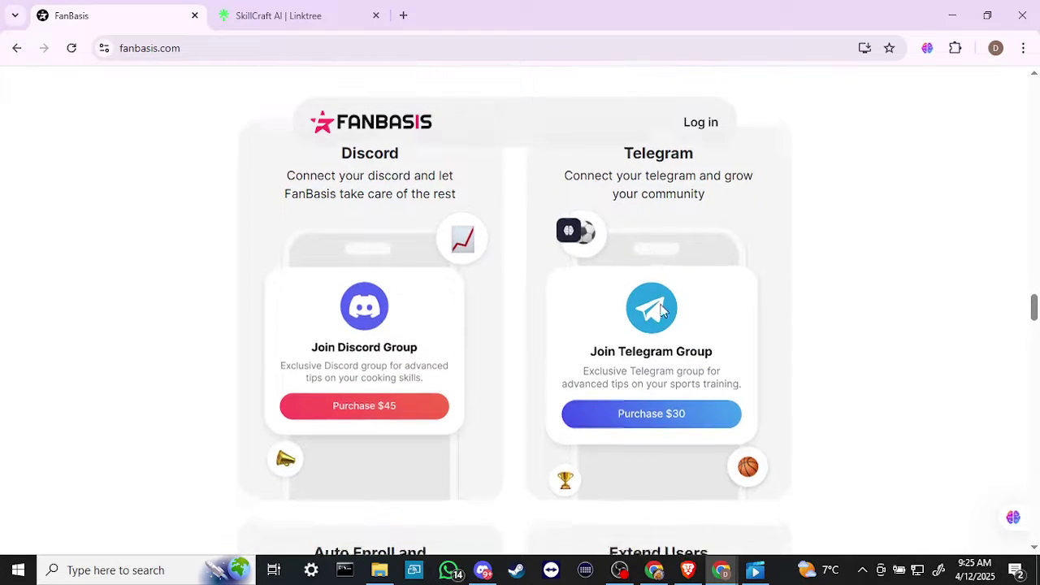
scroll(662, 307, "down", 1)
scroll(662, 307, "down", 1)
scroll(662, 306, "down", 1)
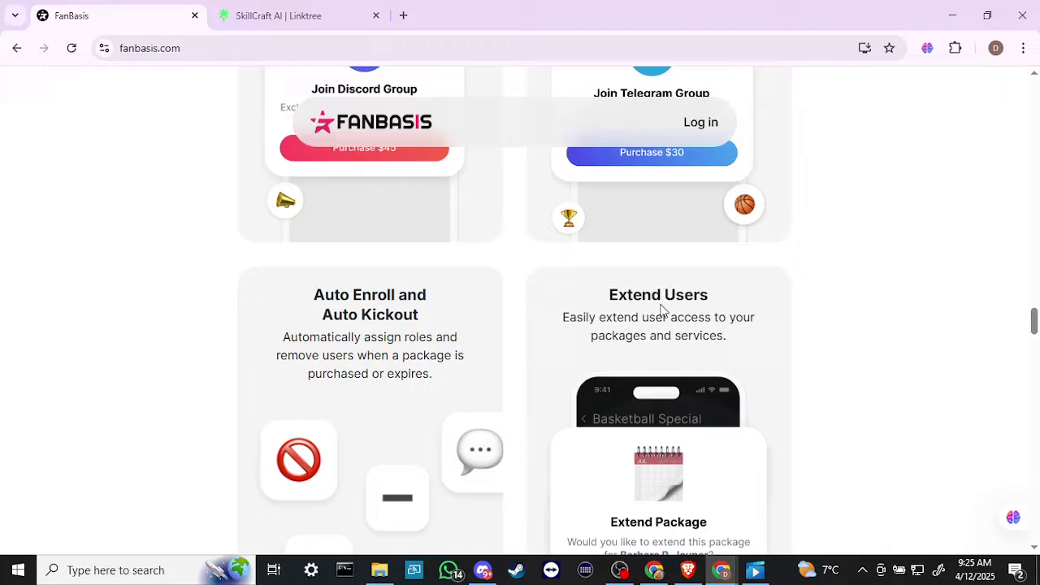
scroll(660, 310, "down", 1)
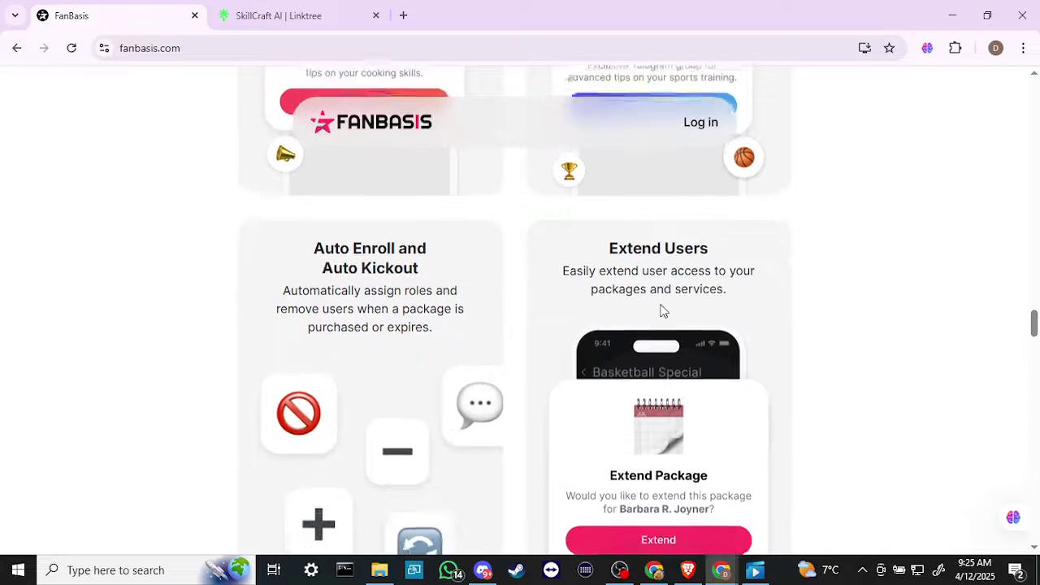
scroll(662, 309, "down", 1)
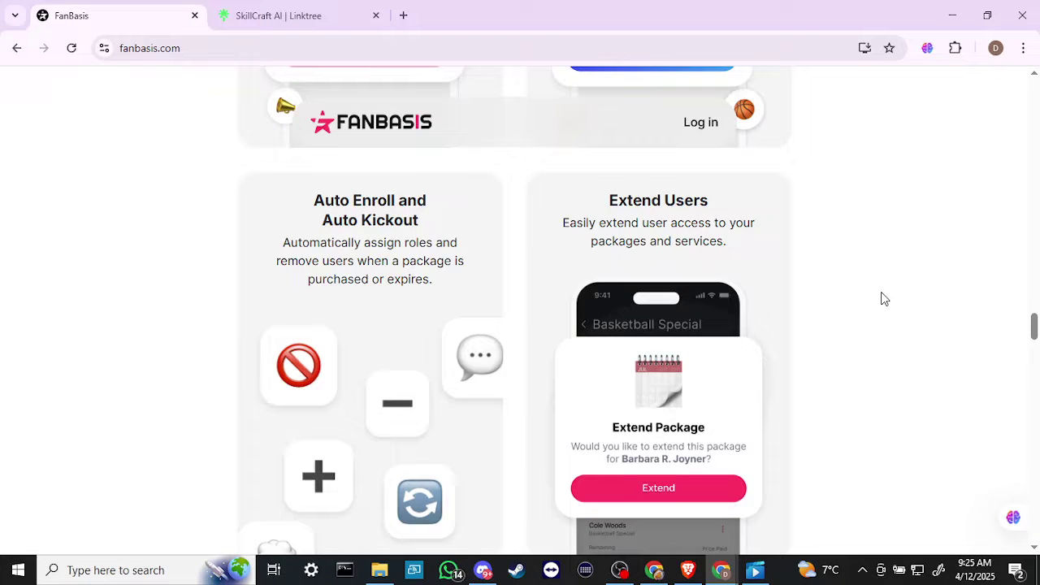
scroll(893, 261, "down", 2)
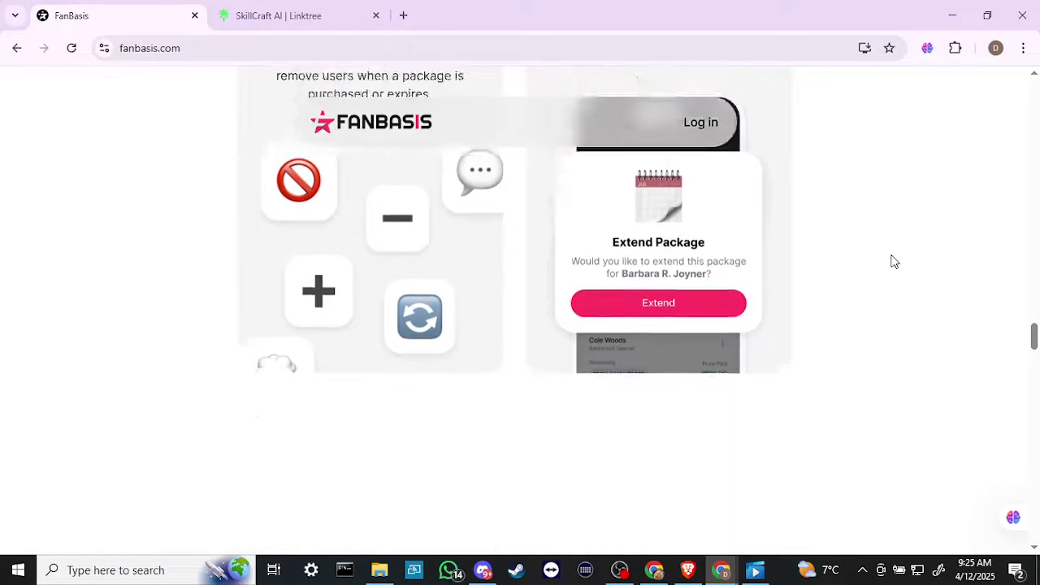
Scroll down through the Sell Experiences section
scroll(893, 260, "down", 3)
scroll(893, 261, "down", 1)
scroll(893, 261, "down", 1)
scroll(893, 261, "down", 2)
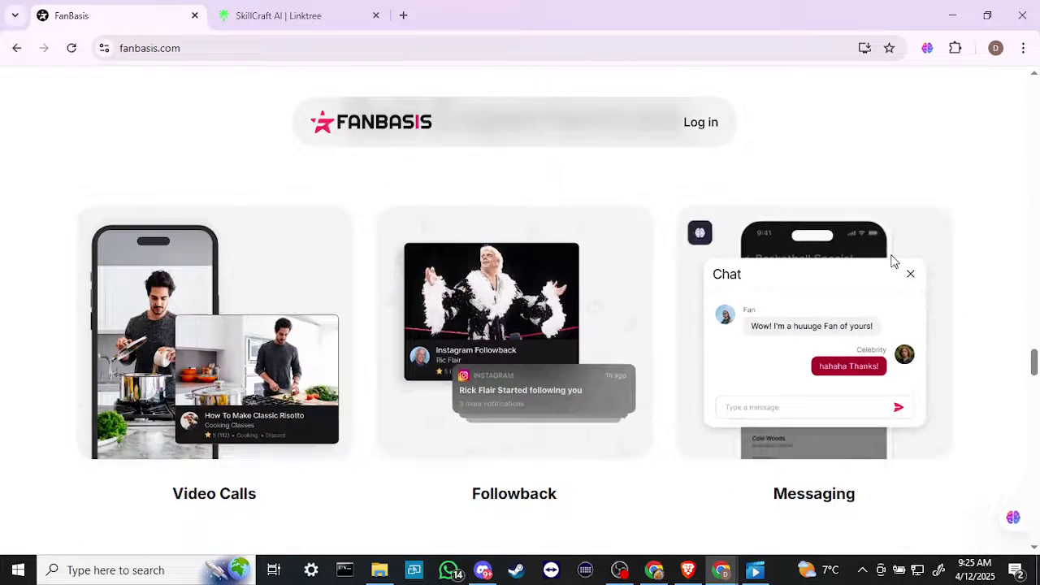
scroll(893, 261, "down", 1)
scroll(893, 261, "up", 1)
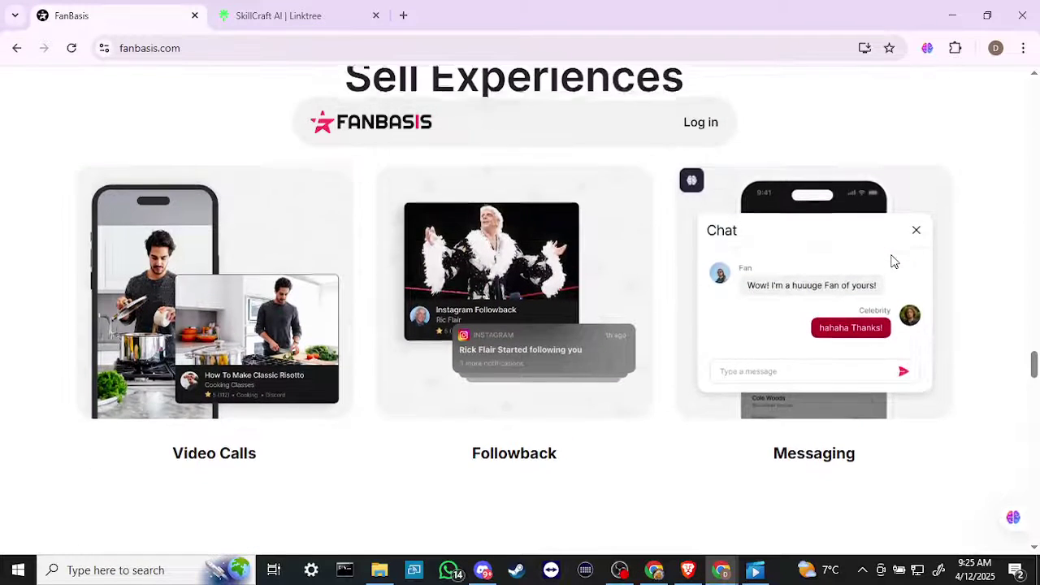
scroll(893, 261, "down", 4)
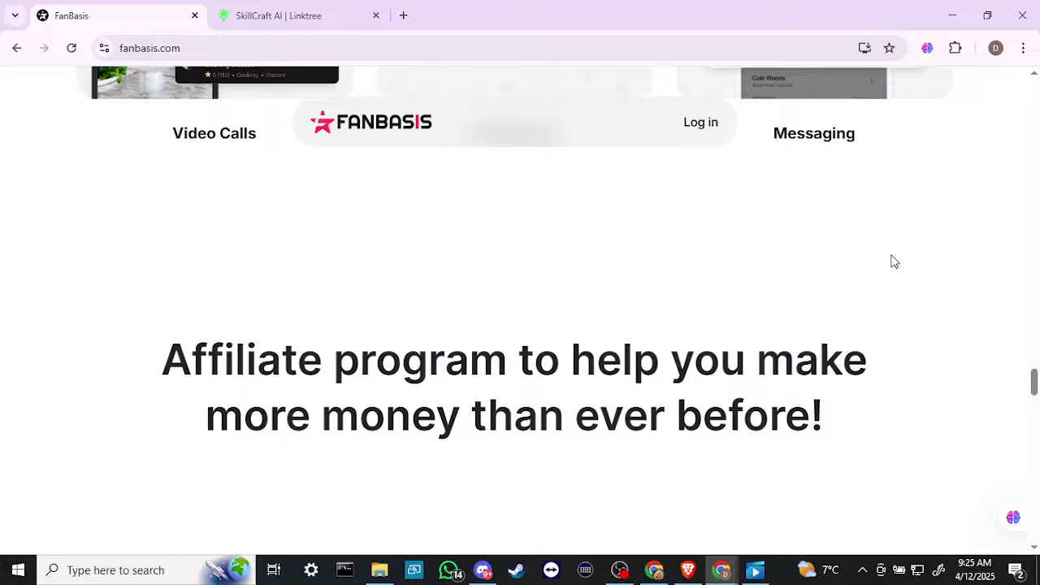
Scroll through the affiliate program list to 'A Dashboard to Track it All'
scroll(894, 261, "down", 1)
scroll(894, 261, "down", 1)
scroll(894, 260, "down", 1)
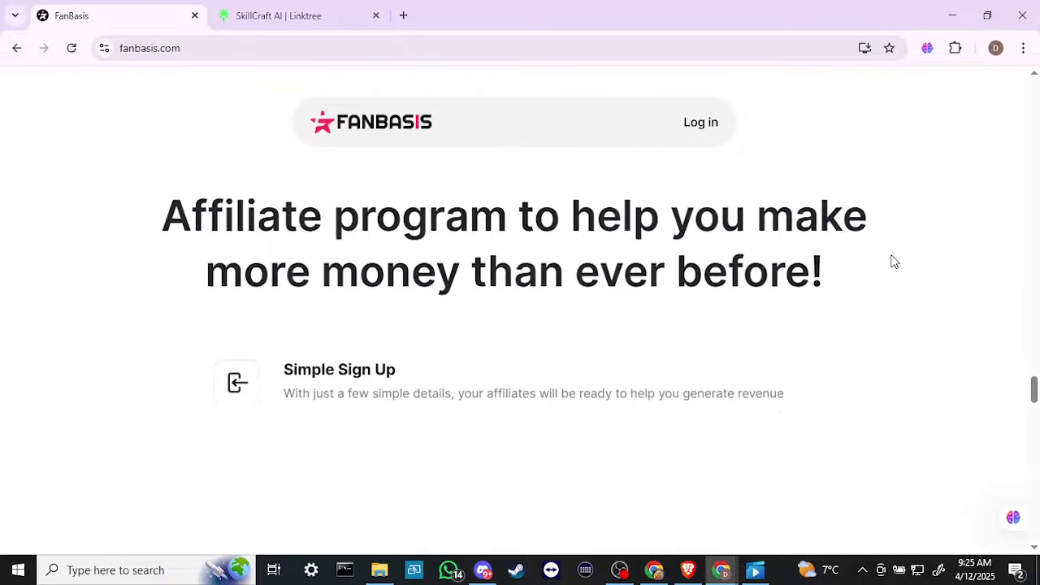
scroll(893, 261, "down", 1)
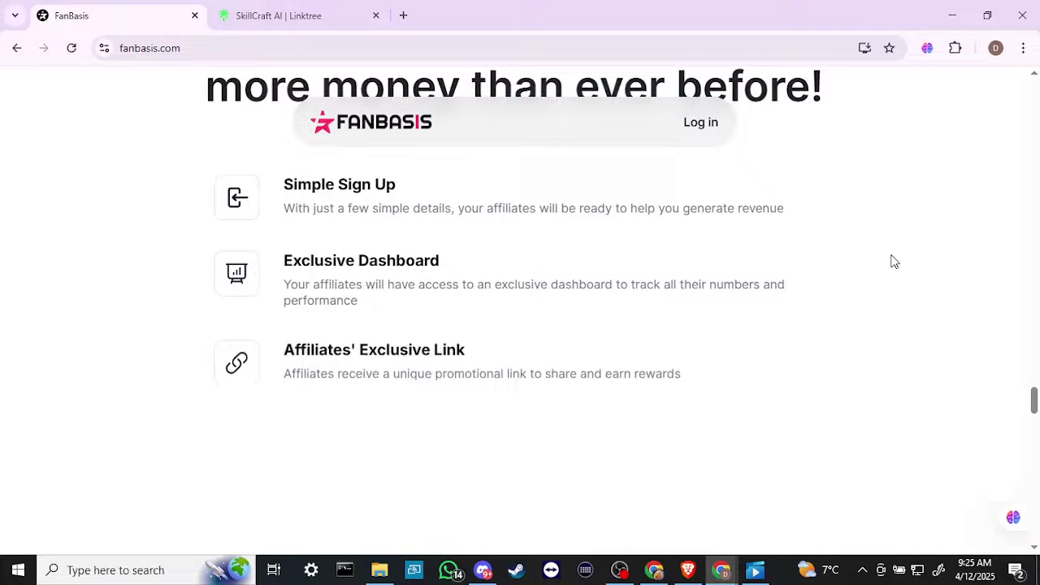
scroll(894, 261, "down", 1)
scroll(893, 261, "down", 1)
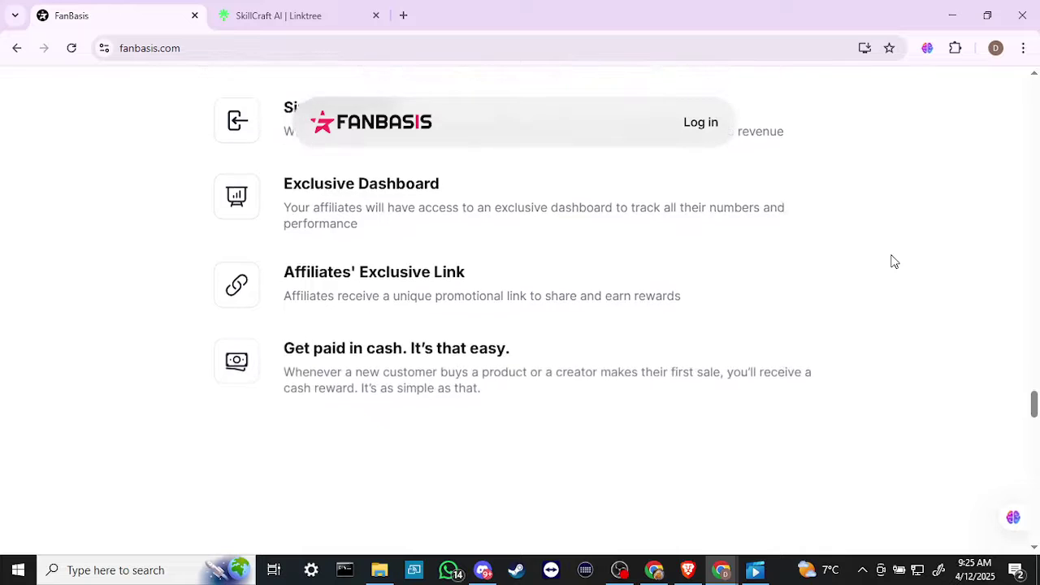
scroll(893, 261, "down", 1)
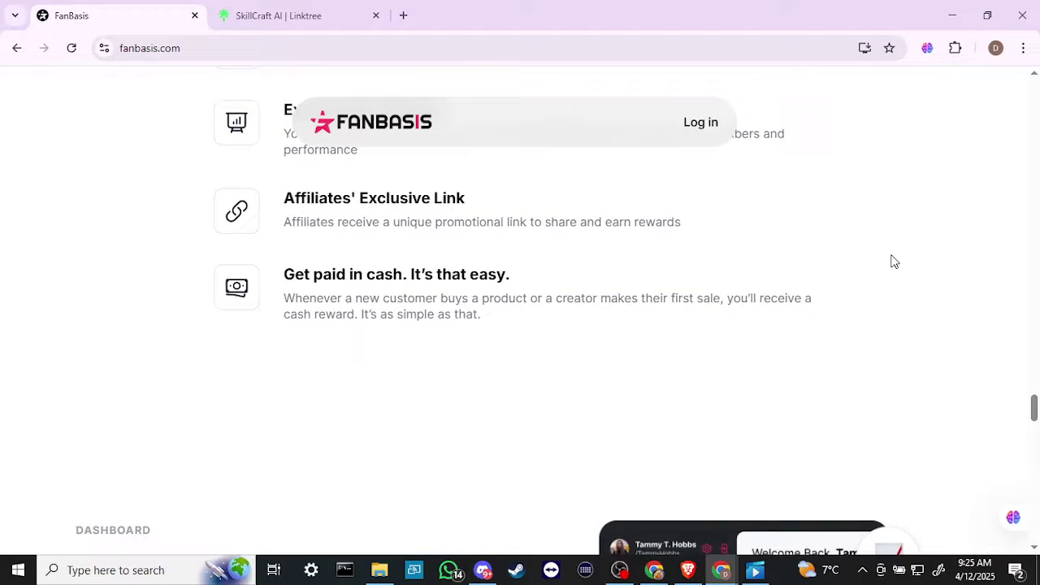
scroll(893, 261, "down", 1)
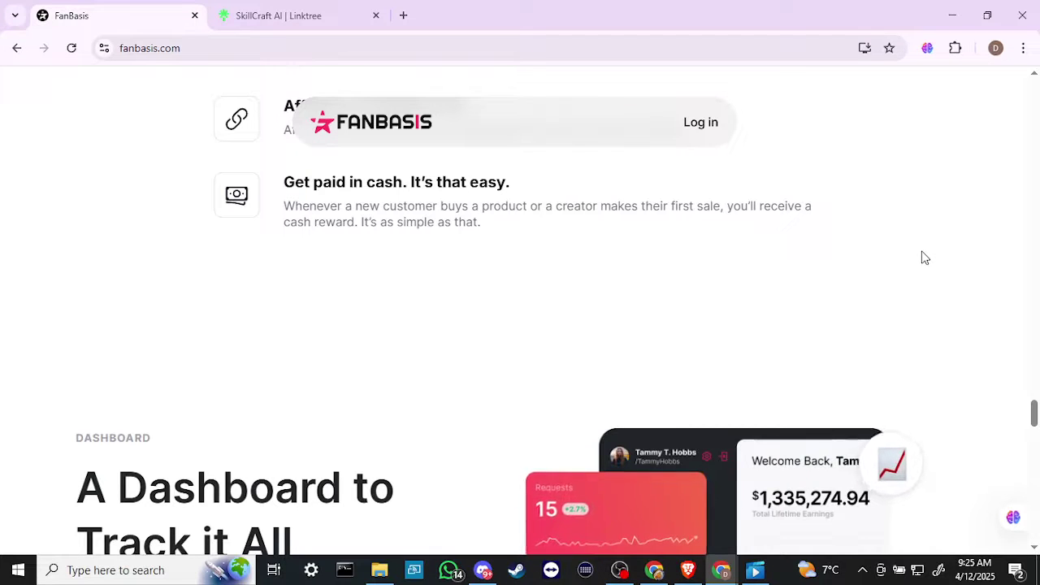
Scroll through the All the Tools revenue cards and Checkout Experience section
scroll(924, 258, "down", 1)
scroll(924, 258, "down", 2)
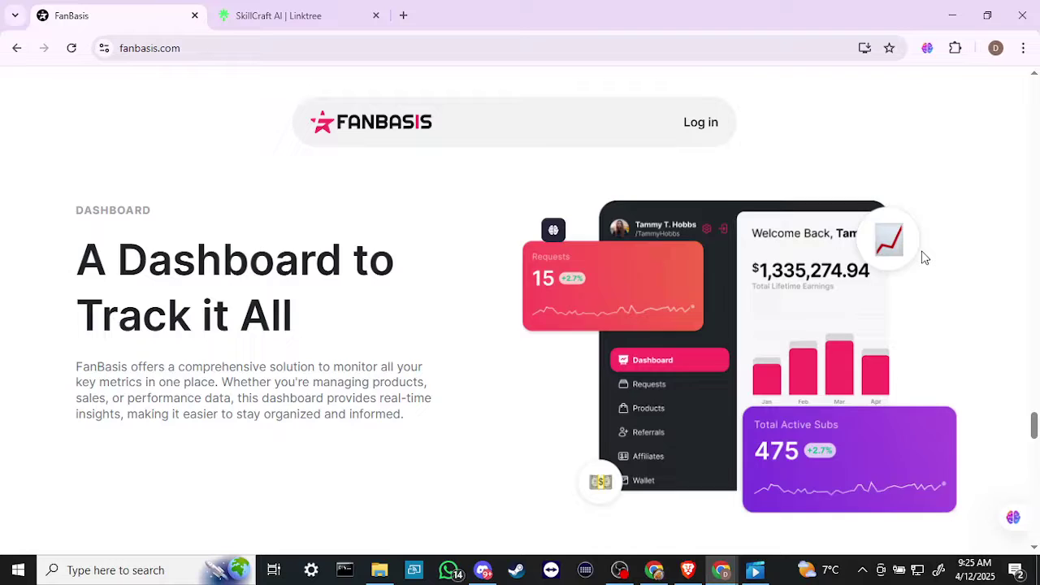
scroll(924, 258, "down", 1)
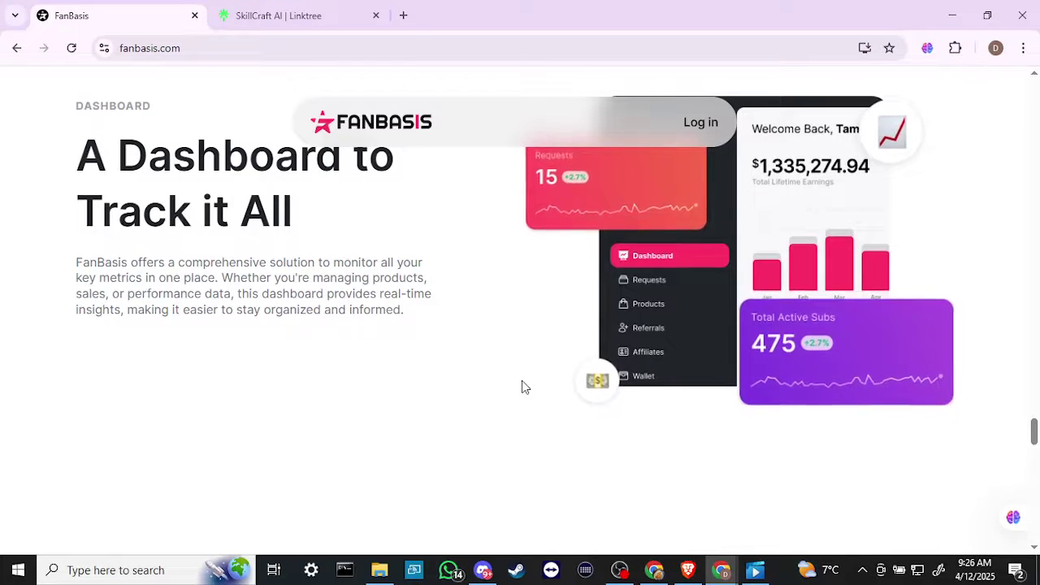
scroll(522, 380, "down", 2)
scroll(524, 388, "down", 1)
scroll(524, 388, "down", 2)
scroll(524, 387, "down", 1)
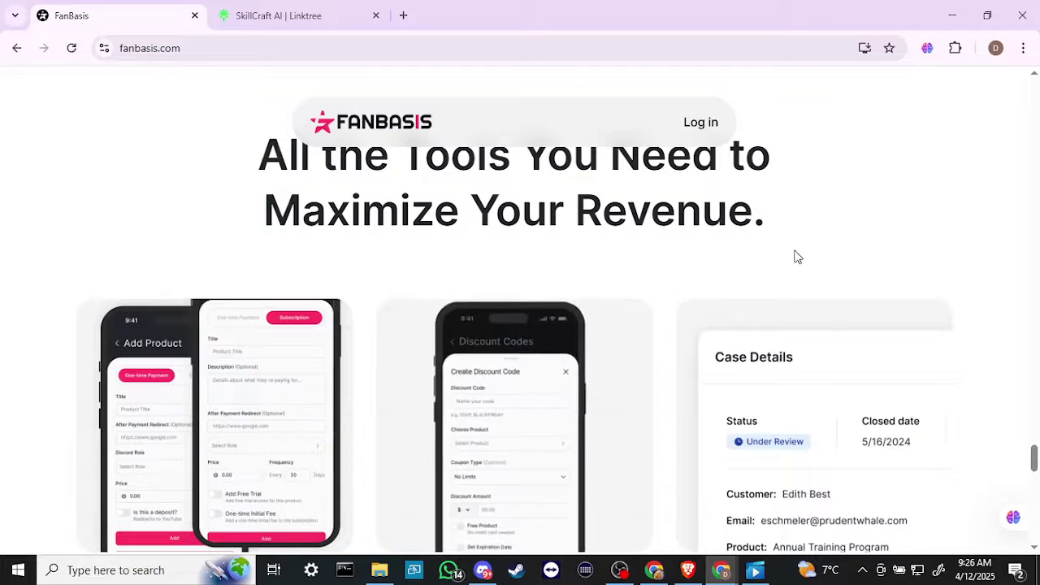
Scroll past Payment Options to the dark dashboard preview above the footer
scroll(797, 255, "down", 2)
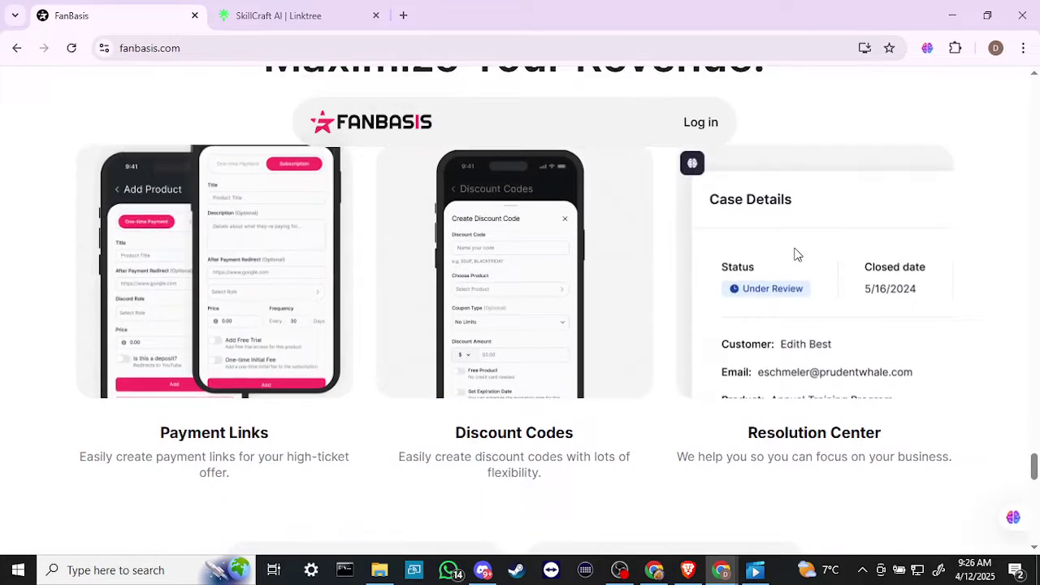
scroll(797, 255, "down", 1)
scroll(797, 255, "down", 2)
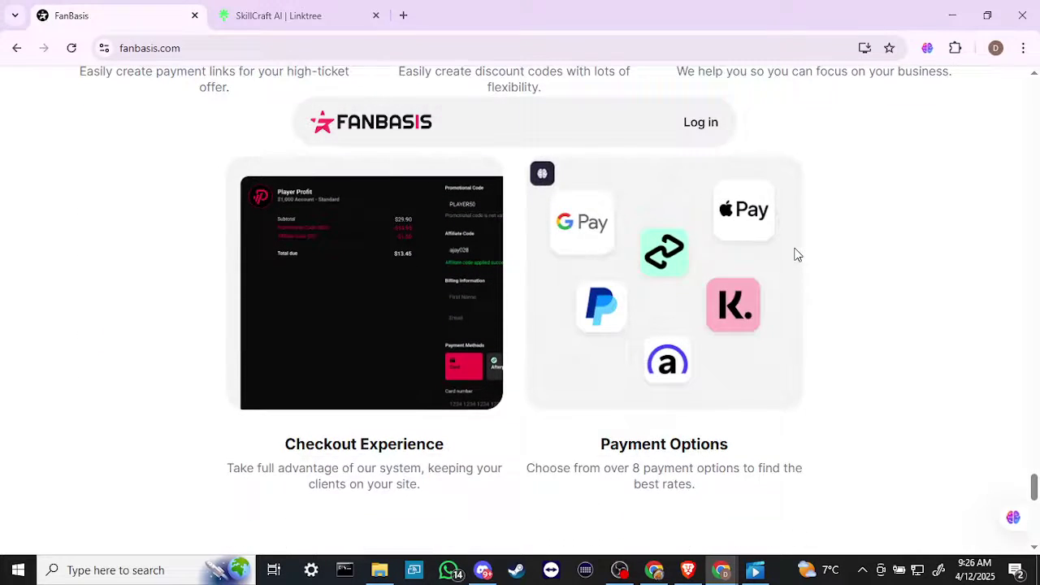
scroll(797, 255, "down", 2)
scroll(797, 255, "down", 2)
scroll(797, 255, "down", 1)
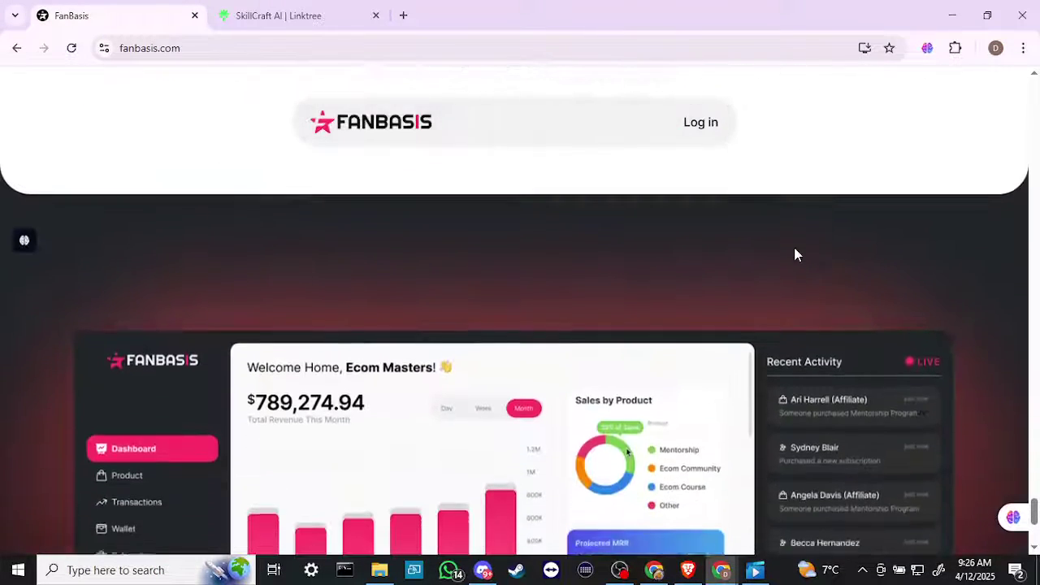
scroll(795, 255, "down", 2)
scroll(795, 255, "down", 1)
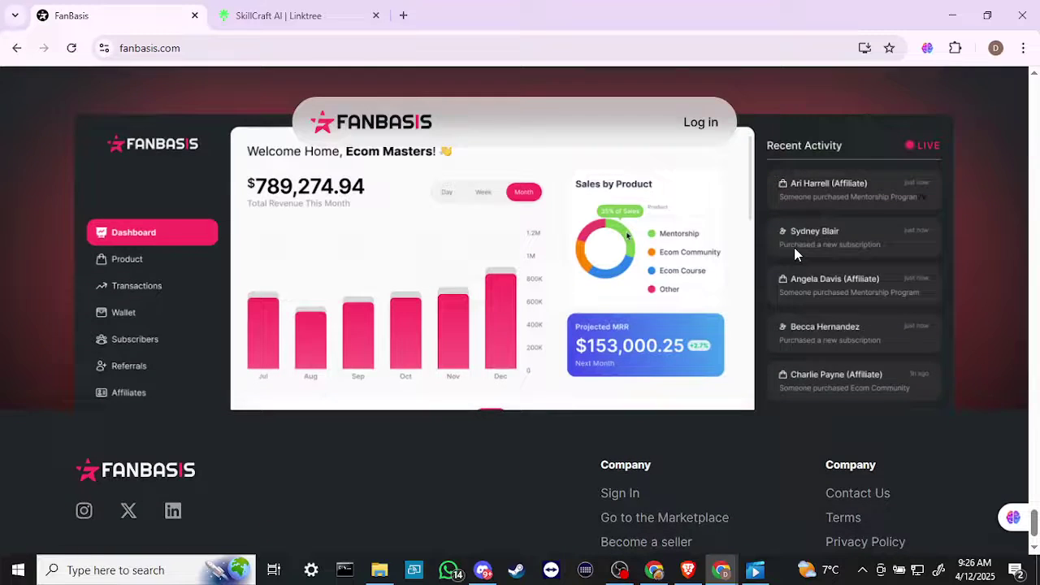
scroll(795, 249, "up", 1)
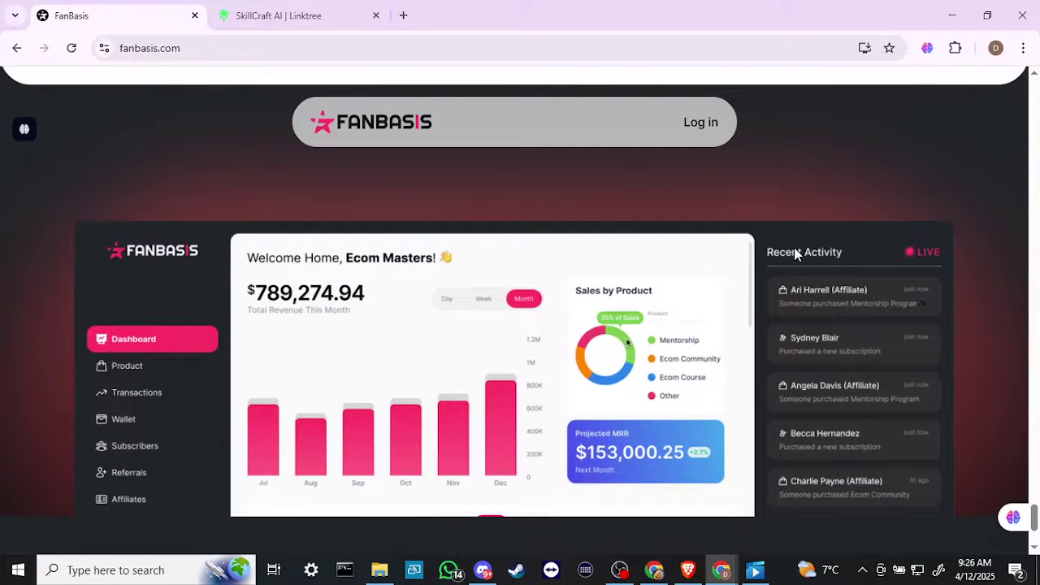
Log in with the existing Google account, agreeing to share profile details with fanbasis.com
left_click(694, 126)
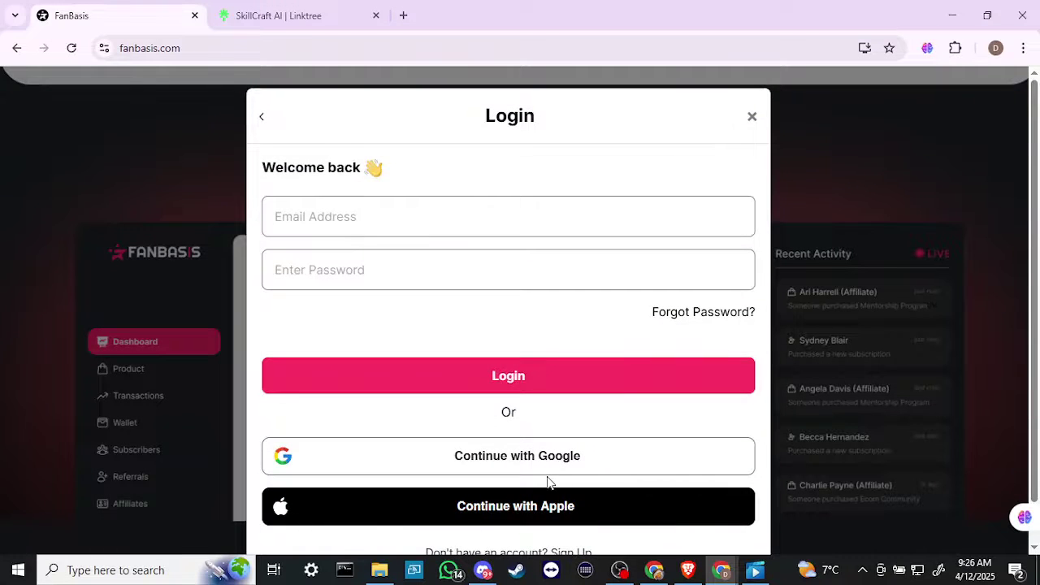
left_click(555, 459)
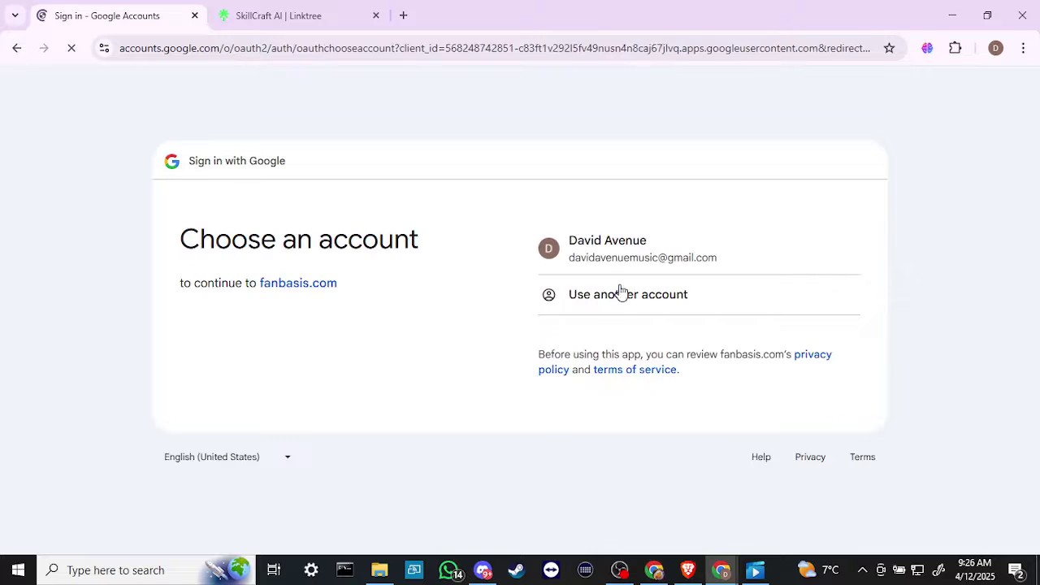
left_click(640, 257)
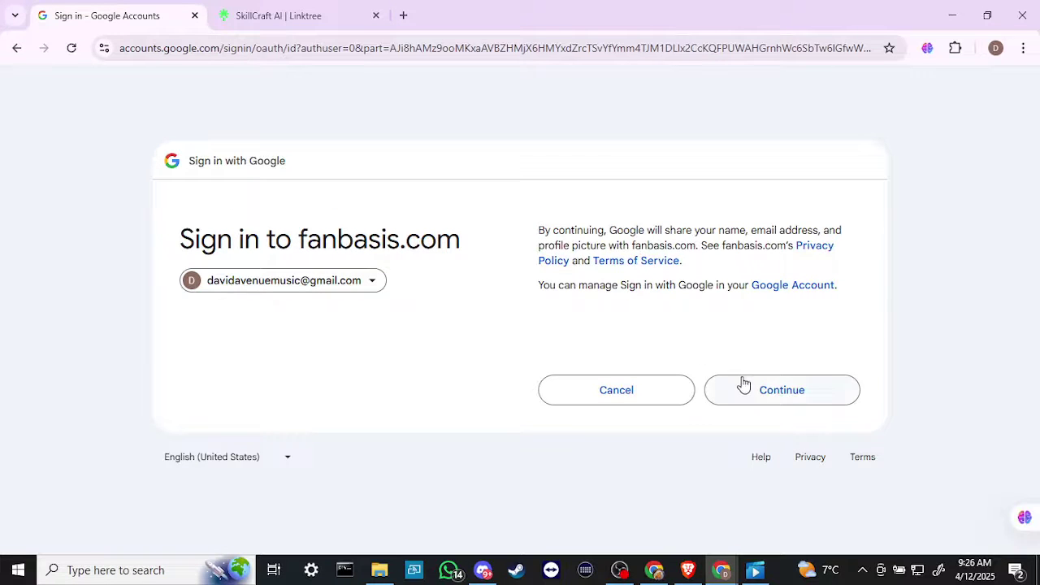
left_click(747, 388)
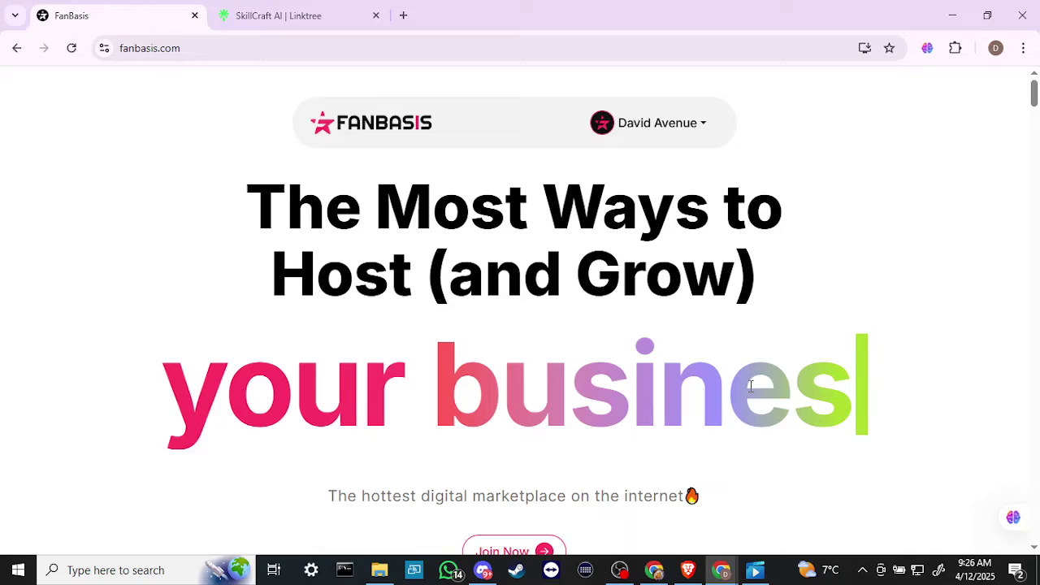
Open the fan dashboard from the account menu, allow notifications, and go to Memberships
left_click(692, 126)
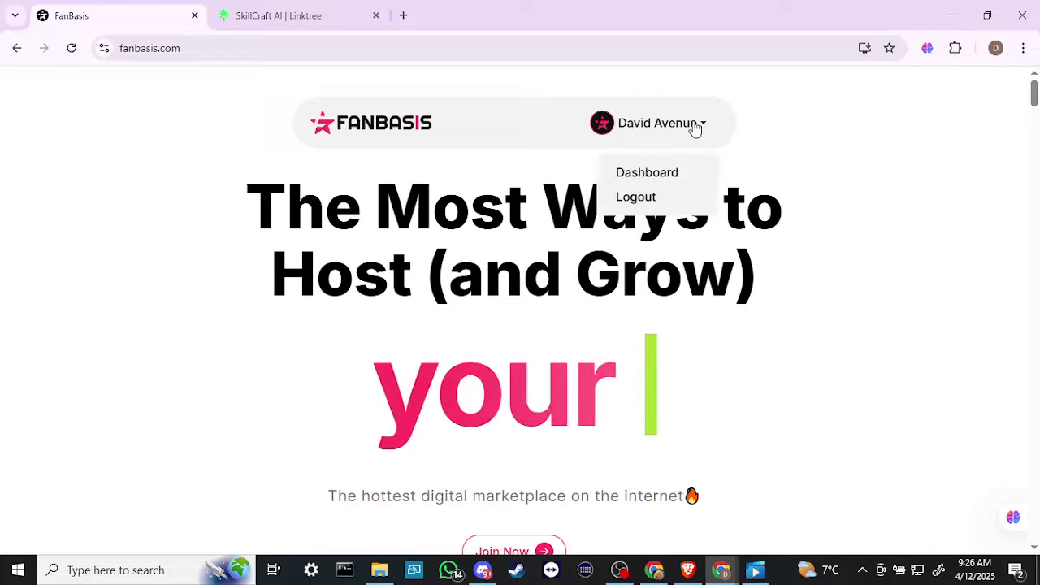
left_click(646, 172)
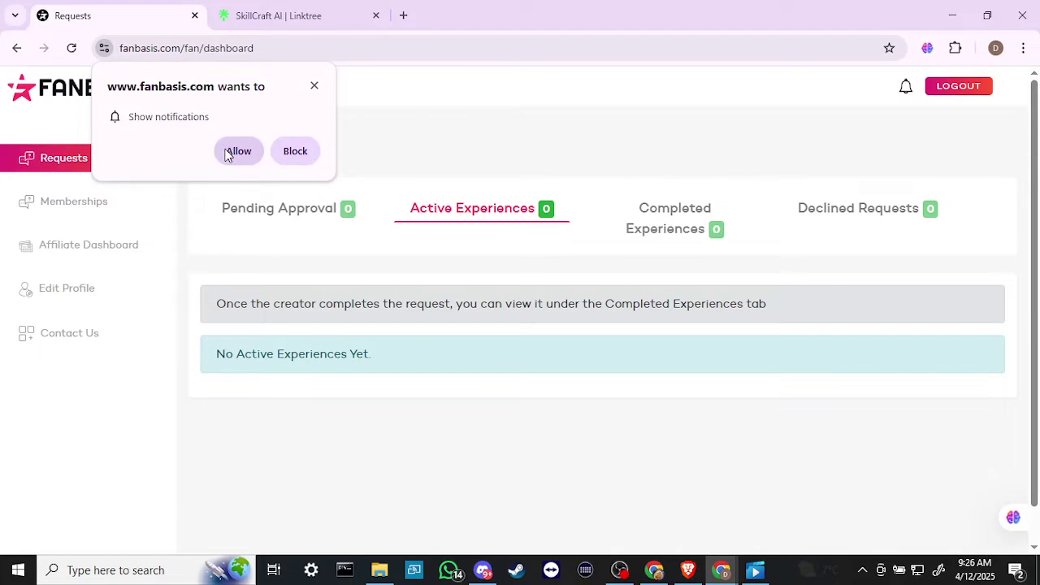
left_click(227, 152)
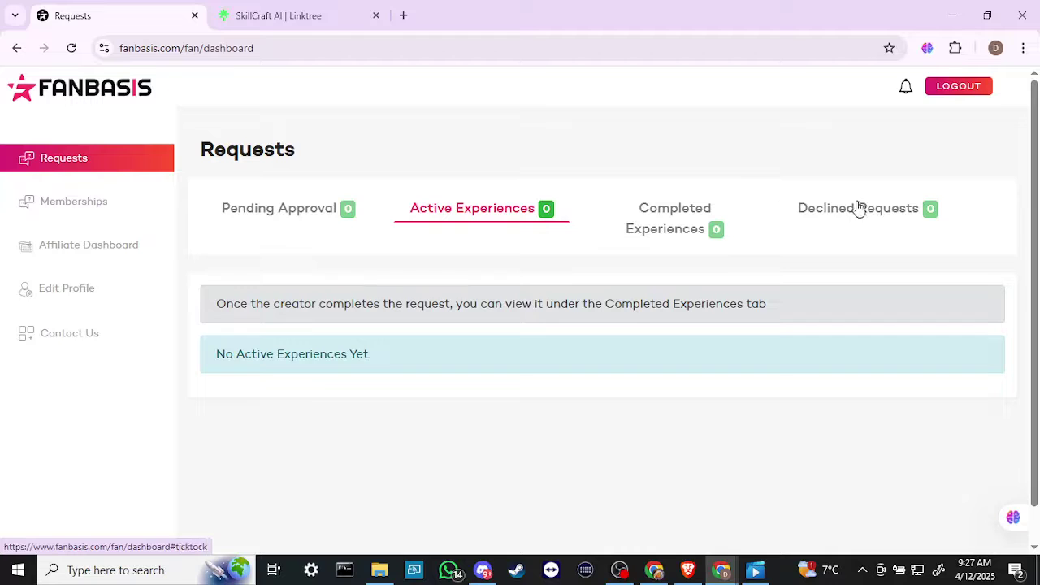
left_click(70, 216)
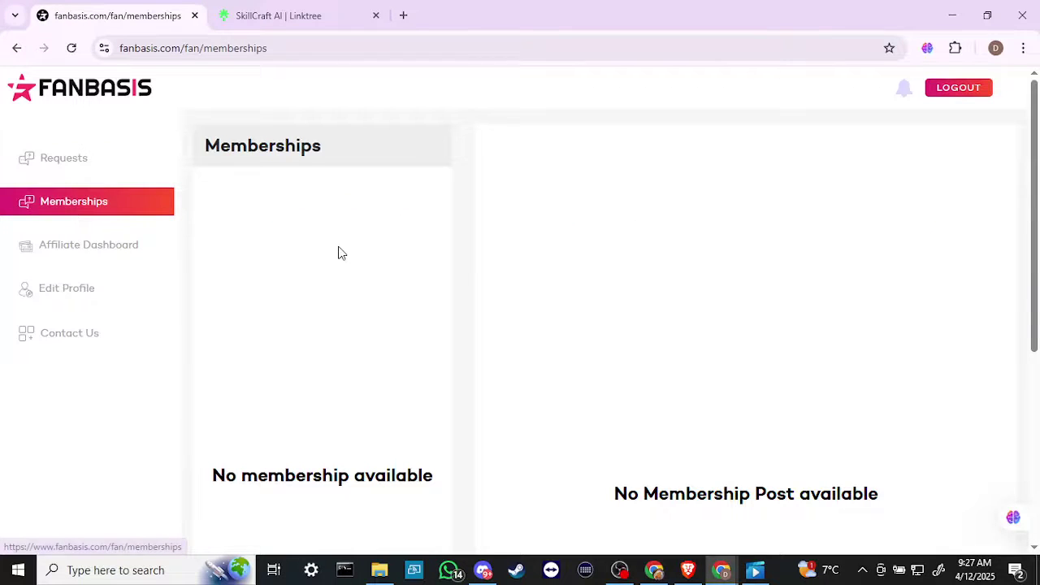
Look over the empty Memberships page, then open the Affiliate Dashboard
scroll(340, 253, "down", 1)
scroll(341, 253, "down", 2)
scroll(340, 253, "down", 2)
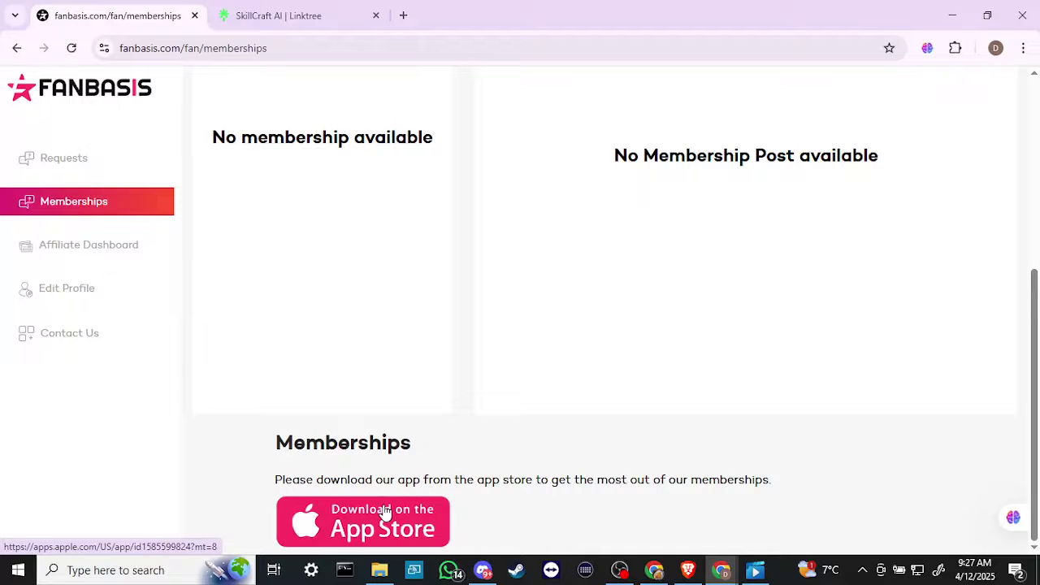
scroll(305, 325, "up", 3)
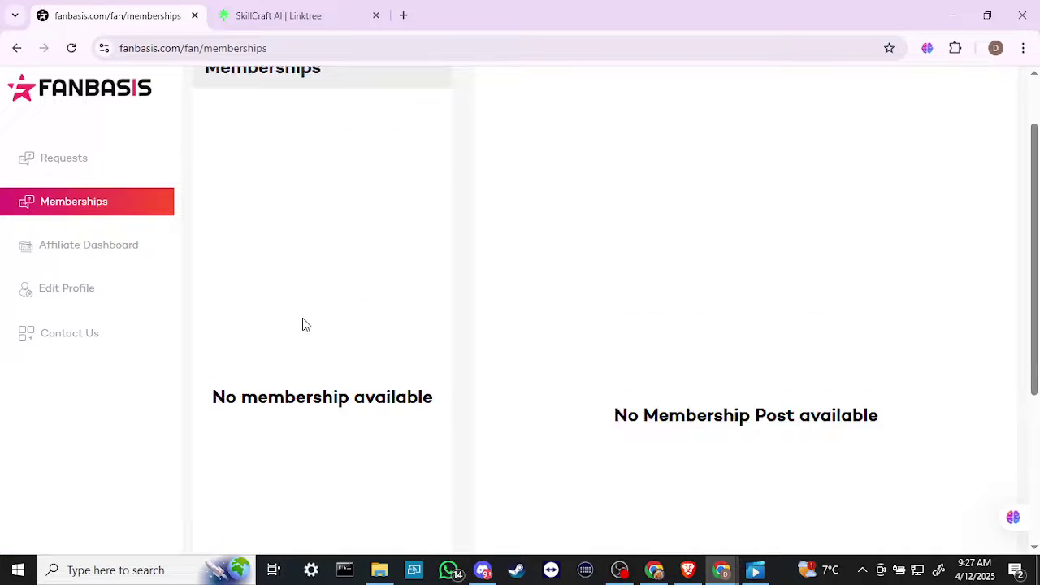
left_click(93, 248)
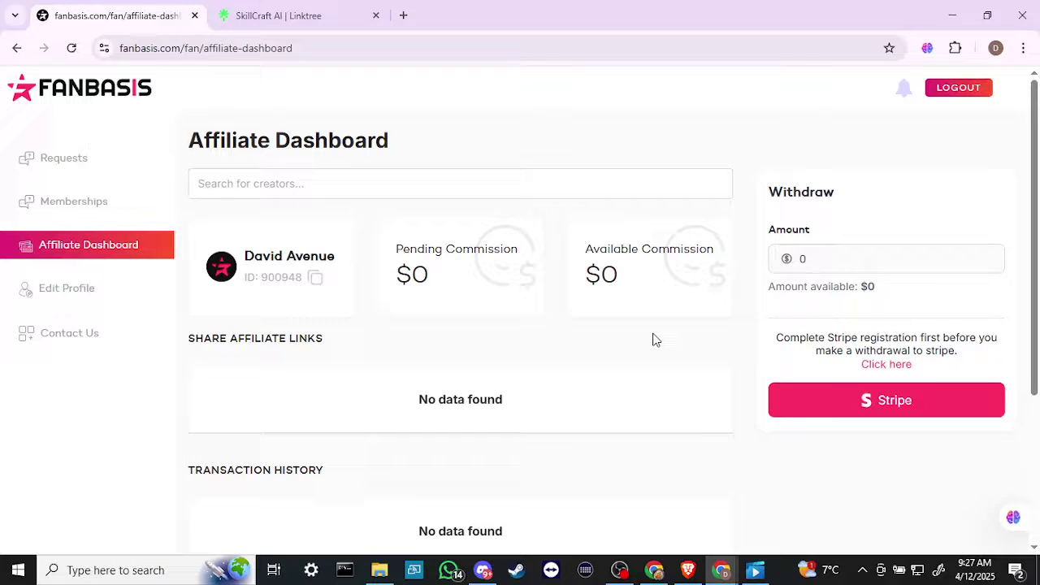
Scroll through the Affiliate Dashboard showing $0 commission and no links
scroll(655, 340, "down", 1)
scroll(656, 339, "down", 1)
scroll(656, 340, "down", 1)
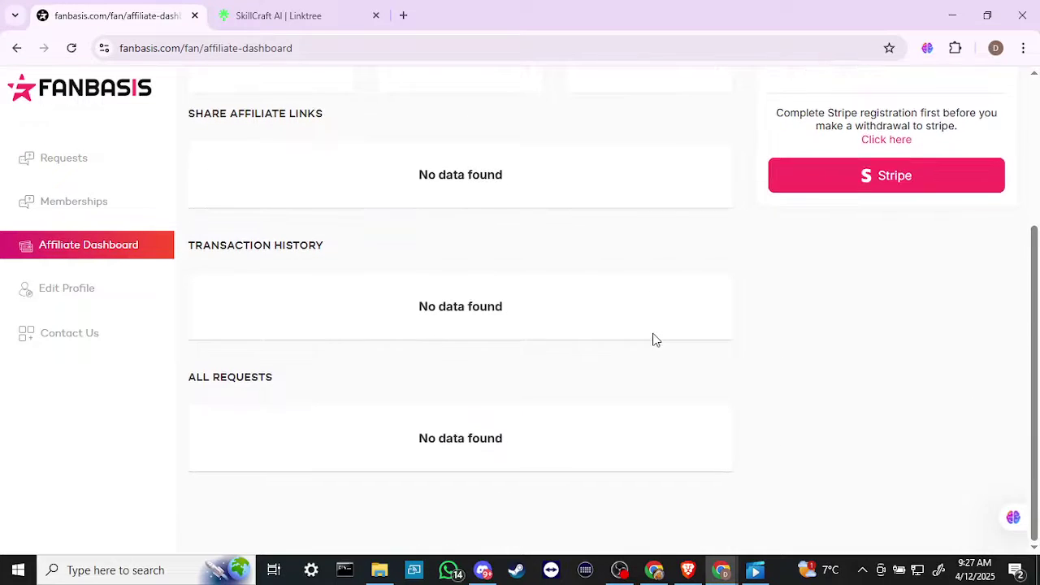
scroll(656, 339, "up", 3)
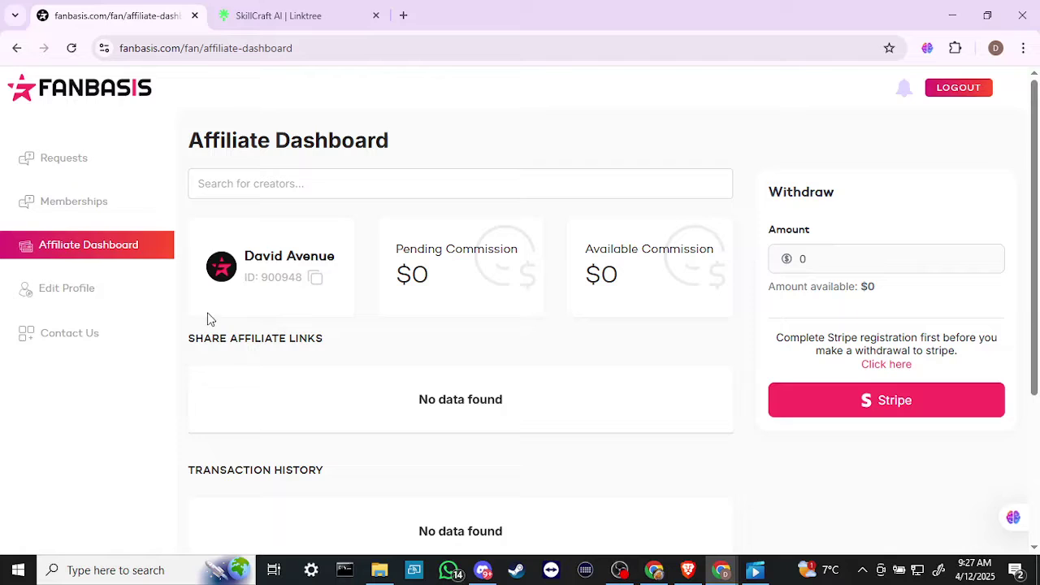
View the Edit Profile page, then open and scroll the Contact Us form
left_click(65, 291)
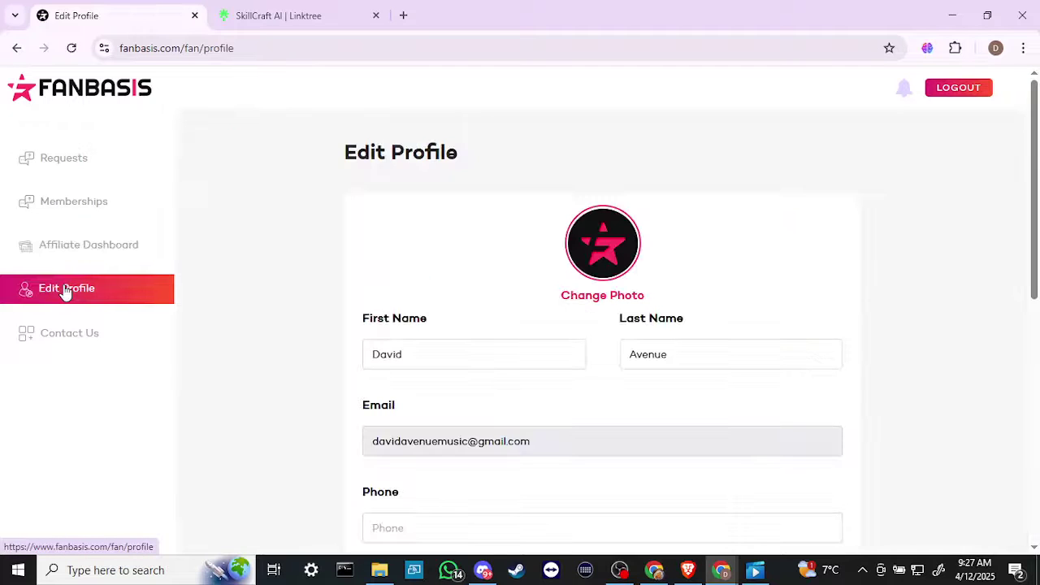
left_click(72, 337)
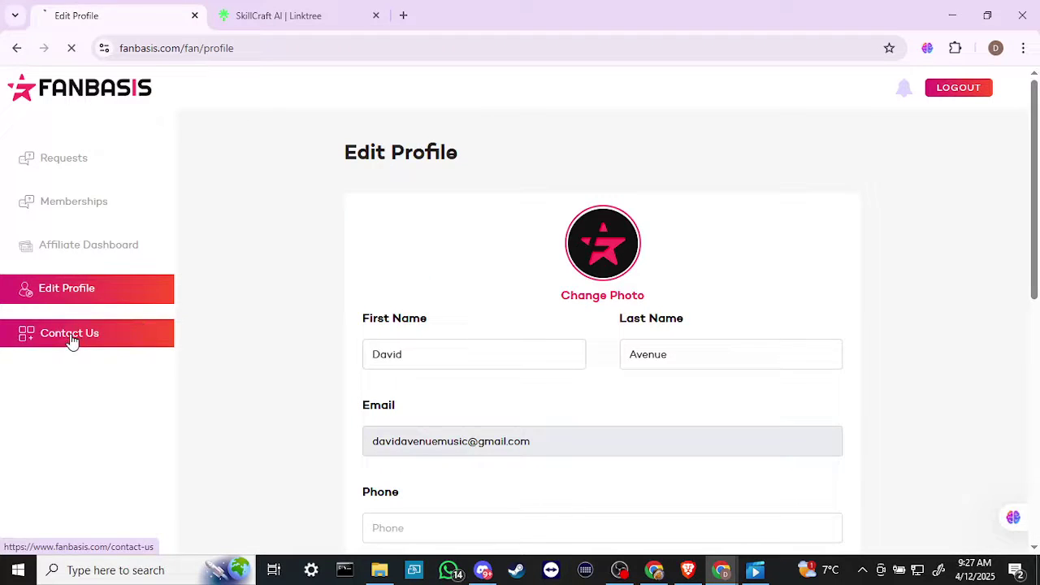
scroll(71, 341, "down", 4)
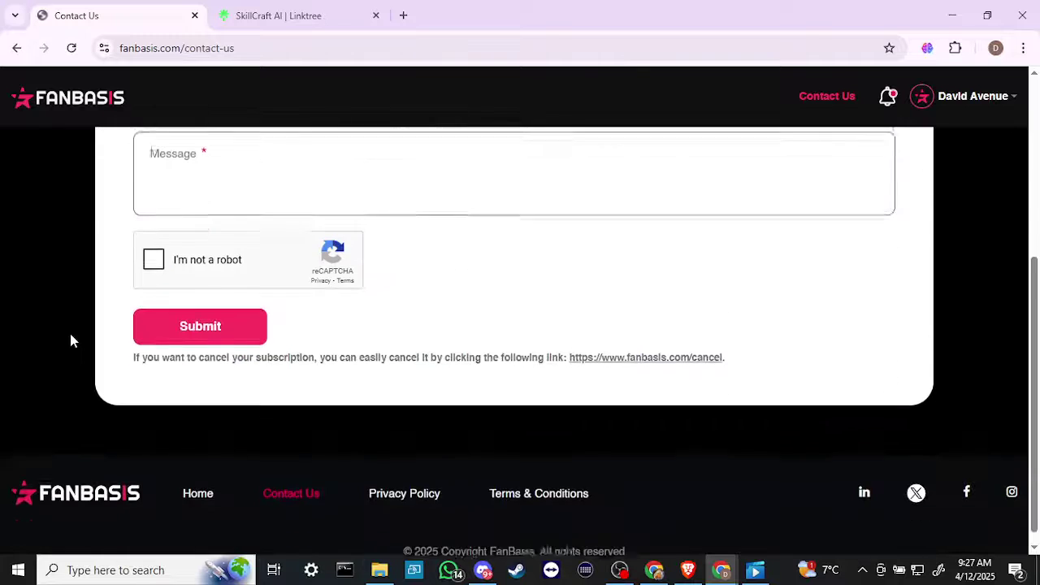
scroll(70, 339, "up", 4)
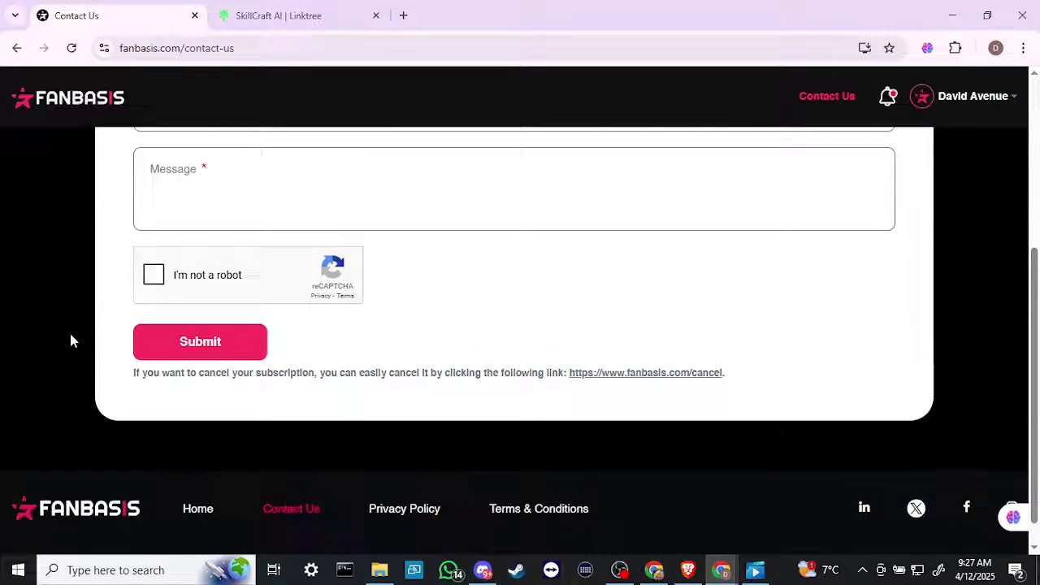
Go back past the profile, affiliate, Memberships and Requests pages to the fanbasis.com homepage
left_click(17, 48)
left_click(18, 48)
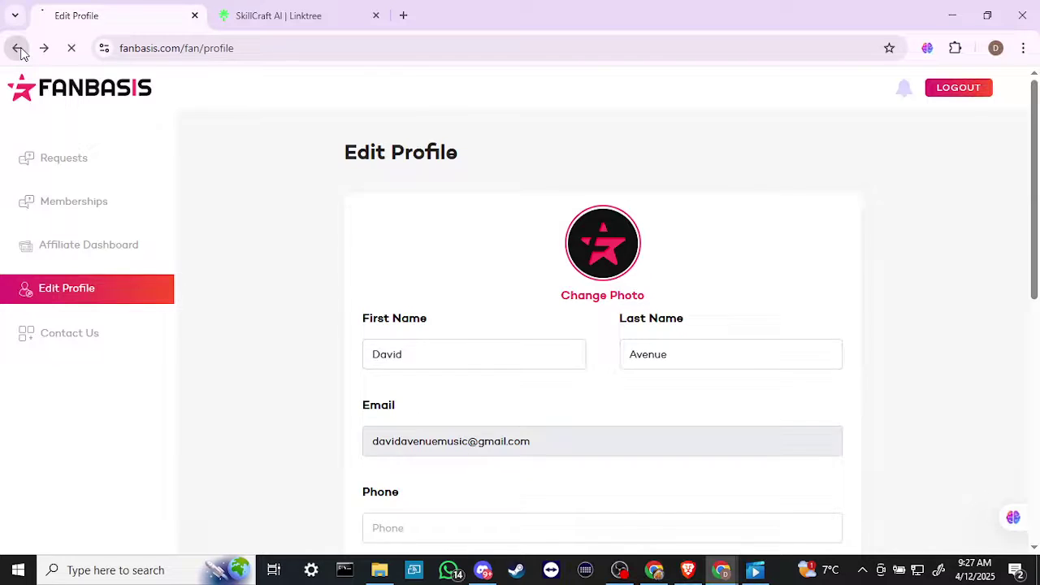
left_click(18, 49)
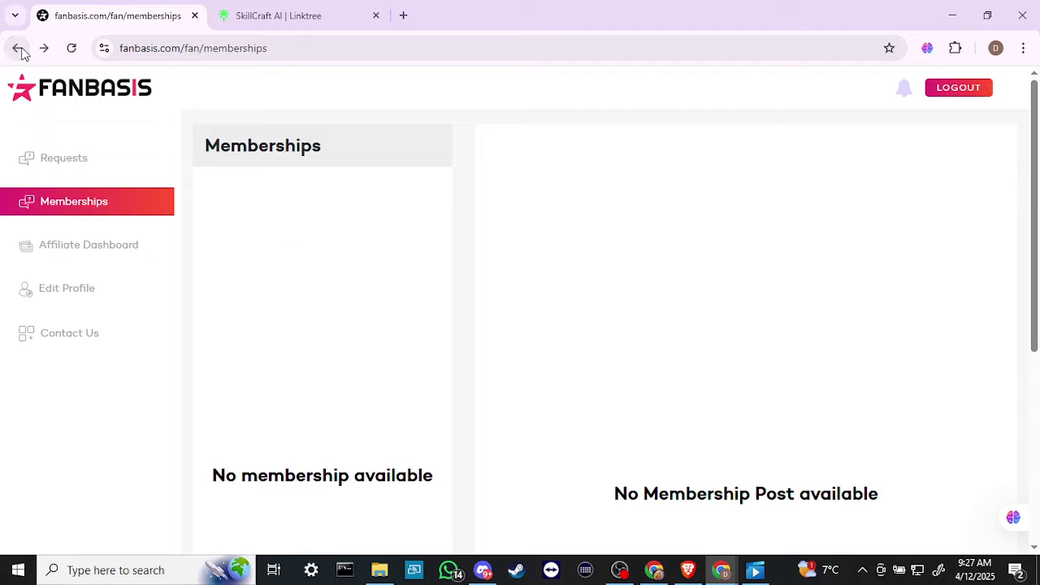
left_click(18, 49)
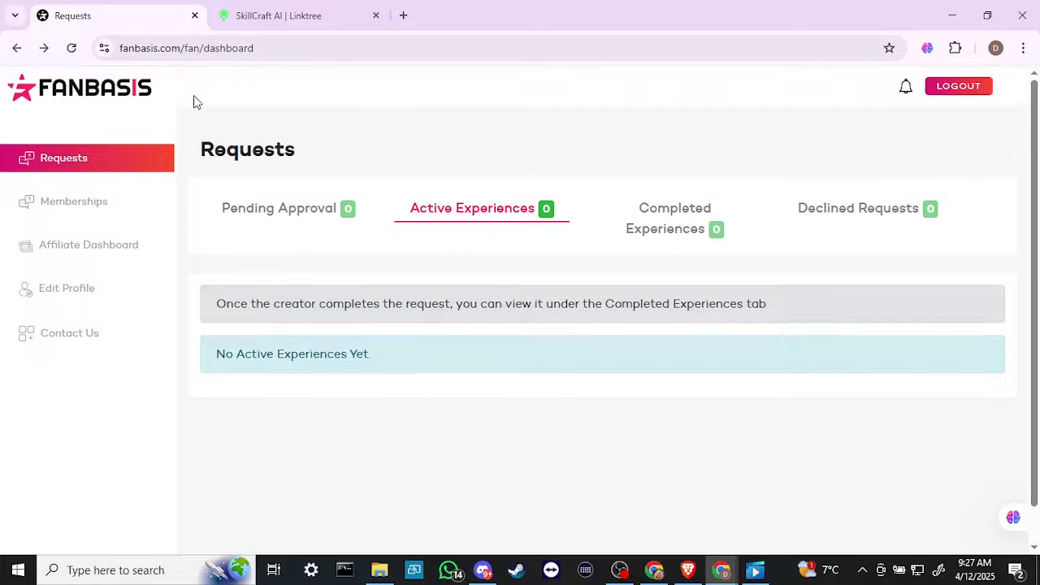
left_click(17, 51)
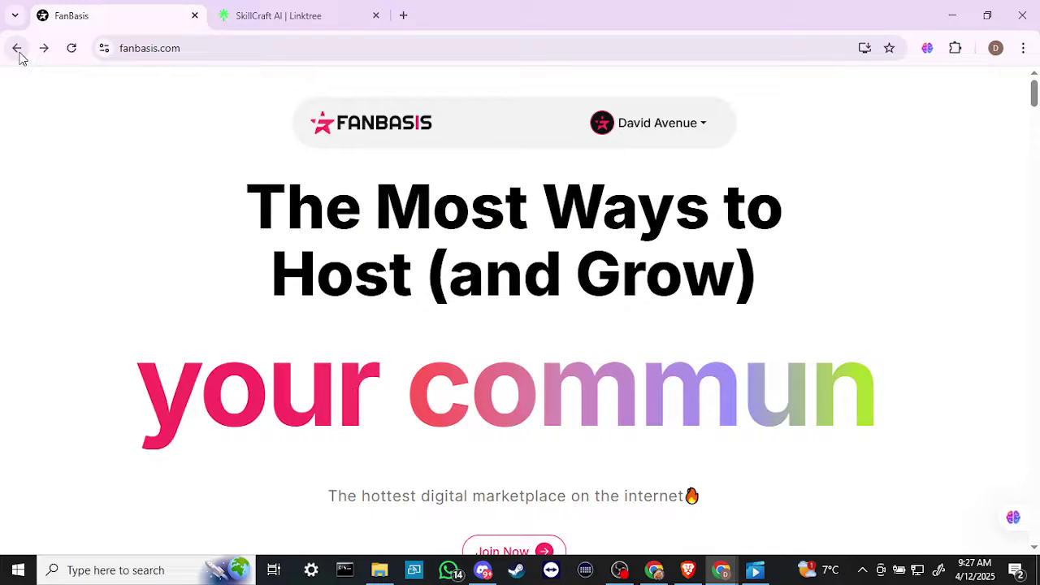
scroll(195, 307, "down", 2)
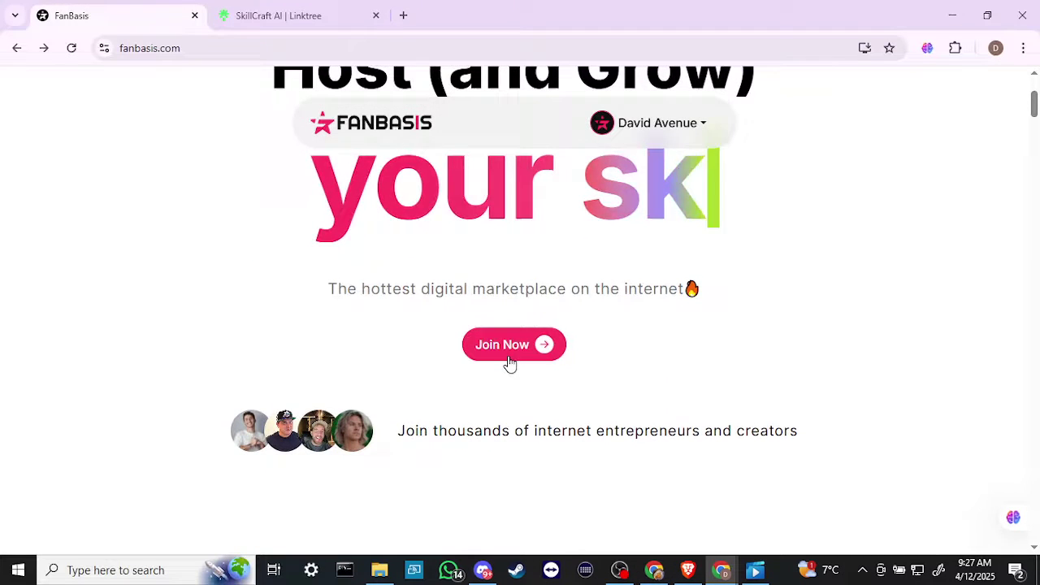
Use the homepage's Join Now button to bring up the Seller/User sign-up dialog
left_click(514, 358)
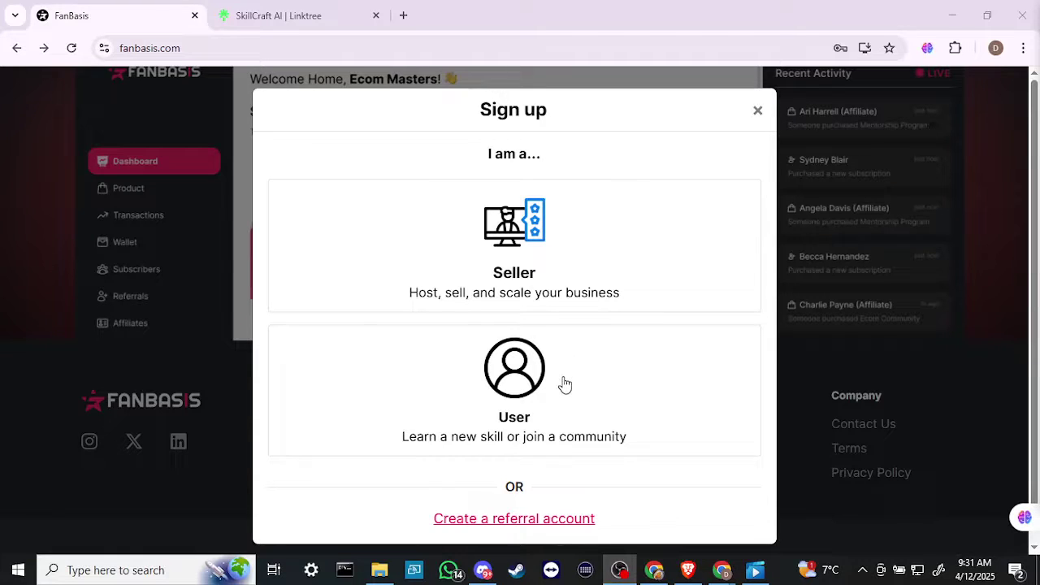
Preview the Seller sign-up form, then return and pick the User account type
left_click(609, 257)
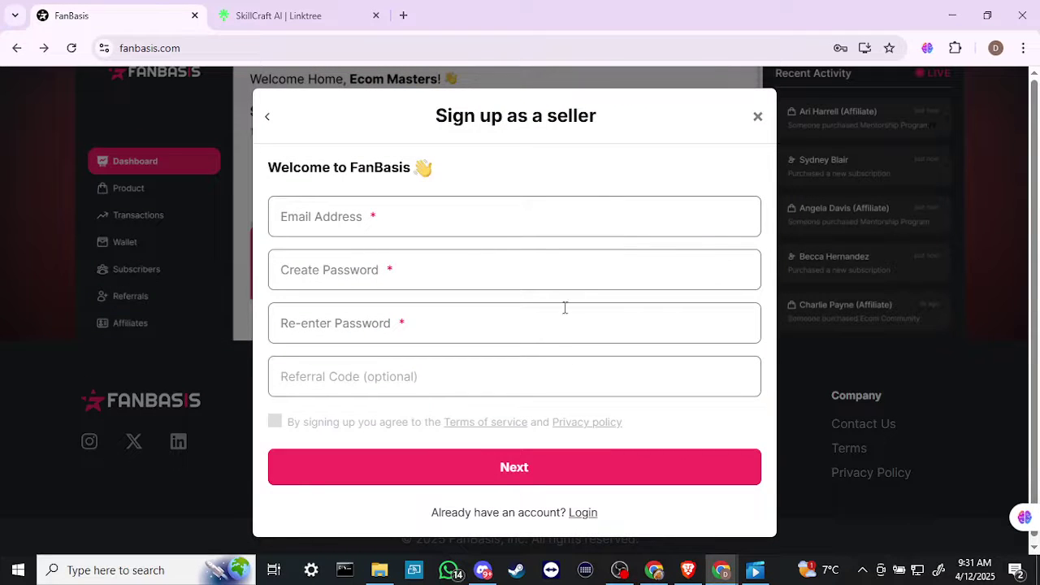
left_click(267, 121)
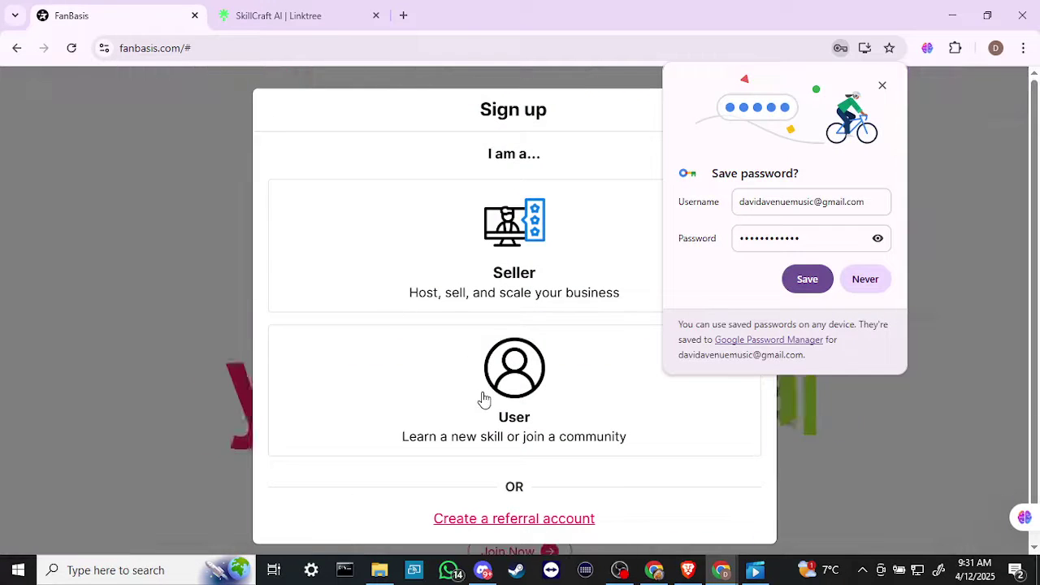
left_click(483, 395)
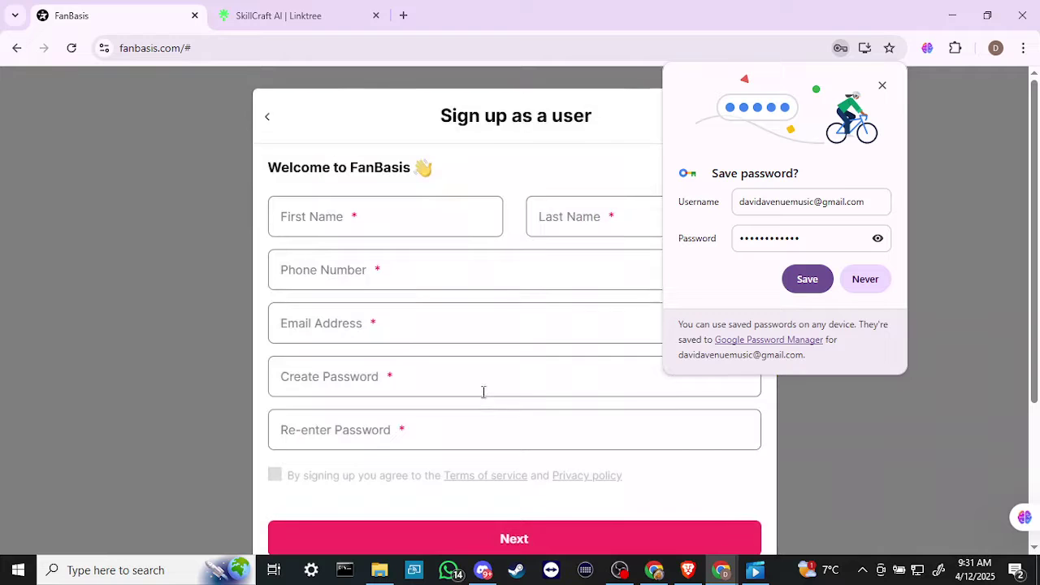
Dismiss Chrome's save-password prompt and continue the user sign-up with Google
left_click(882, 86)
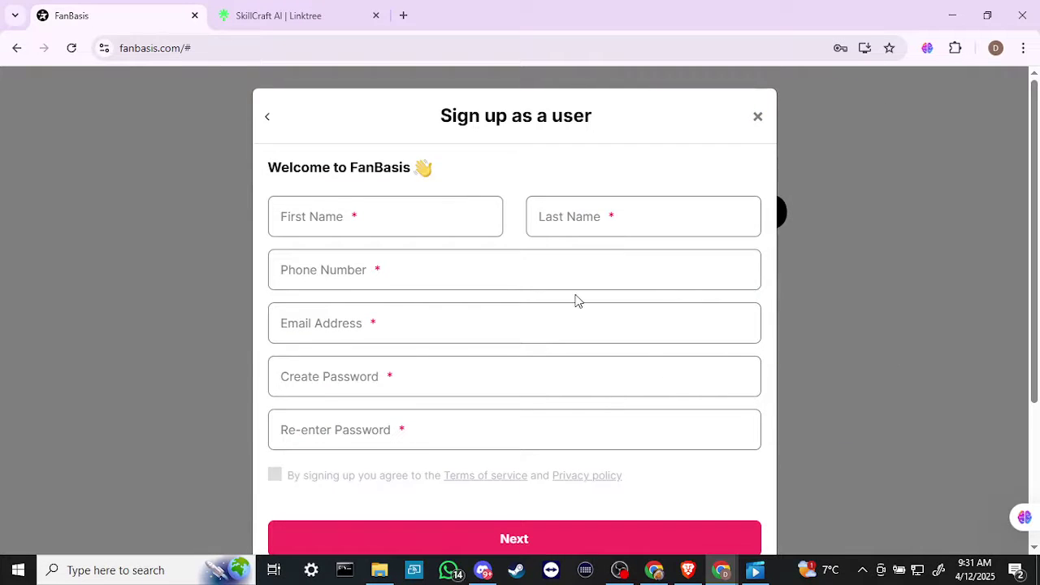
scroll(574, 300, "down", 3)
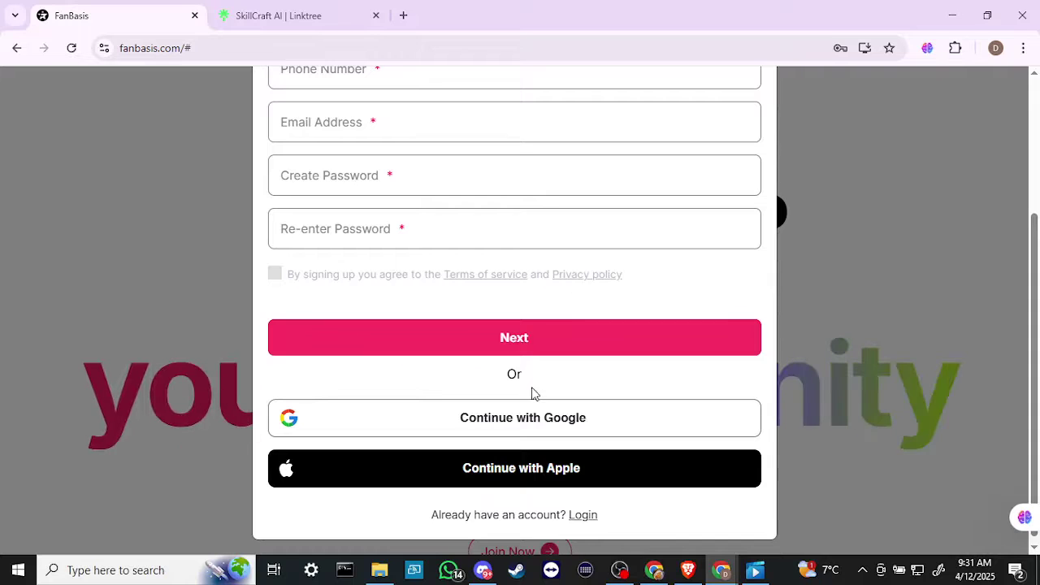
left_click(520, 420)
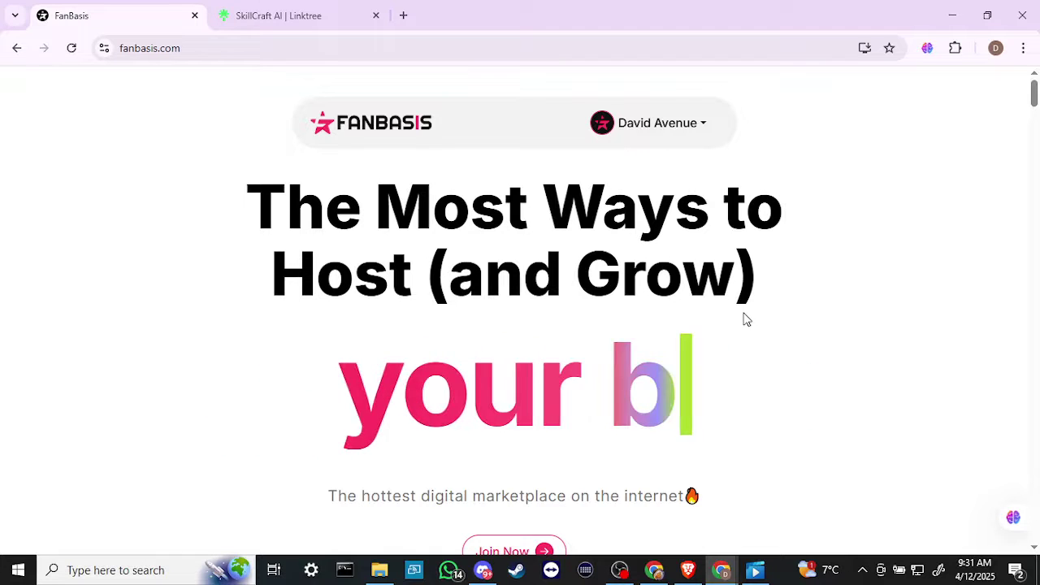
Choose Dashboard from the account dropdown to reach the fan Requests page
scroll(747, 317, "down", 2)
scroll(747, 318, "down", 2)
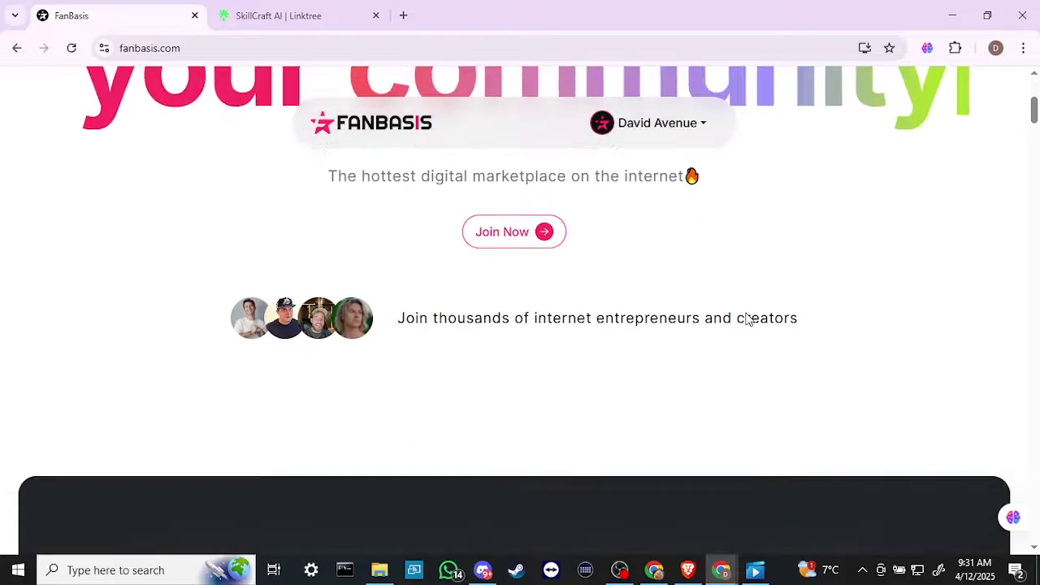
scroll(747, 318, "up", 2)
scroll(747, 317, "up", 2)
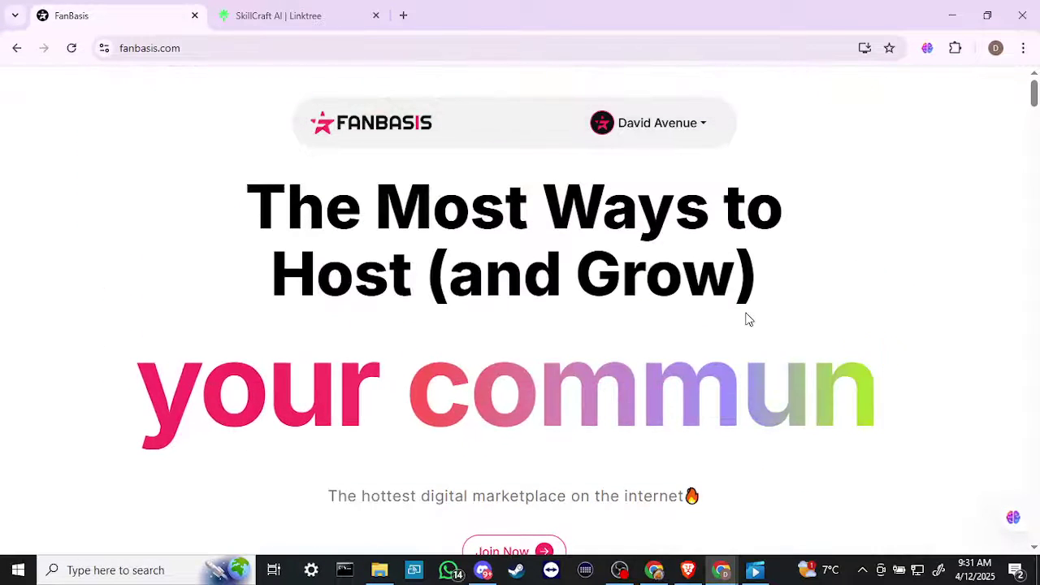
left_click(708, 130)
left_click(650, 173)
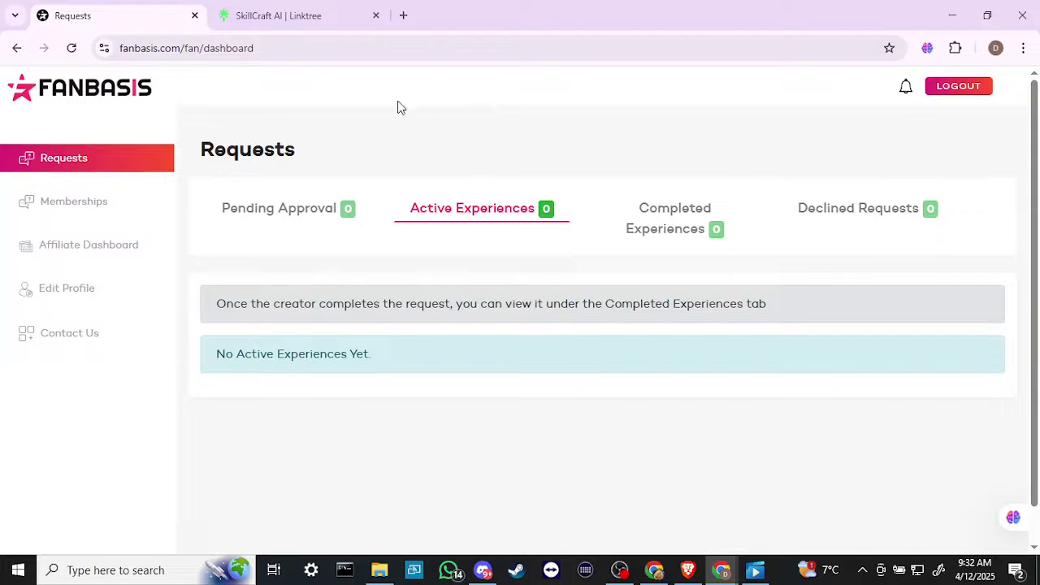
Switch to the SkillCraft AI | Linktree tab and scroll through its links
left_click(317, 24)
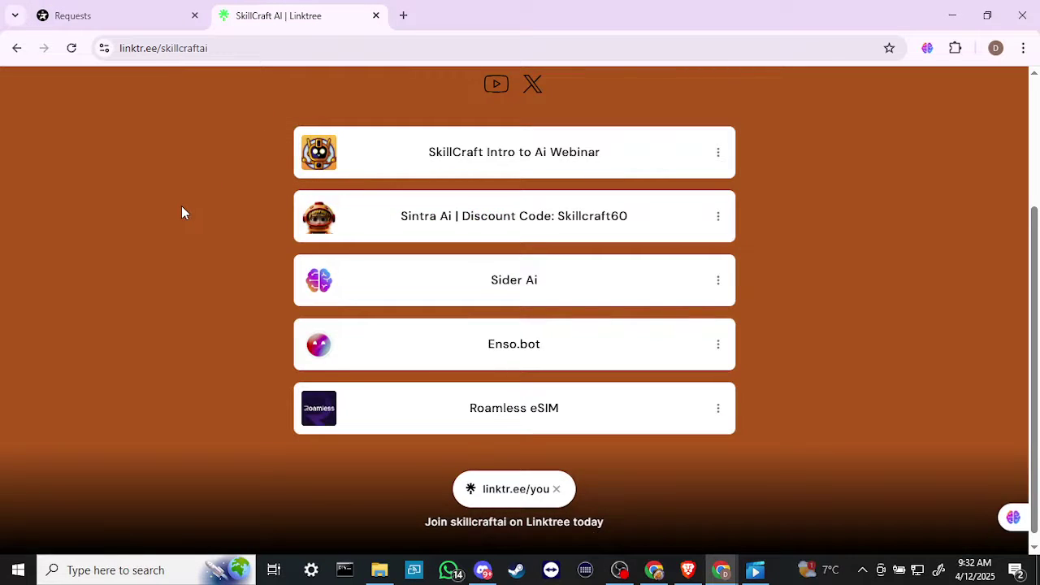
scroll(183, 212, "up", 3)
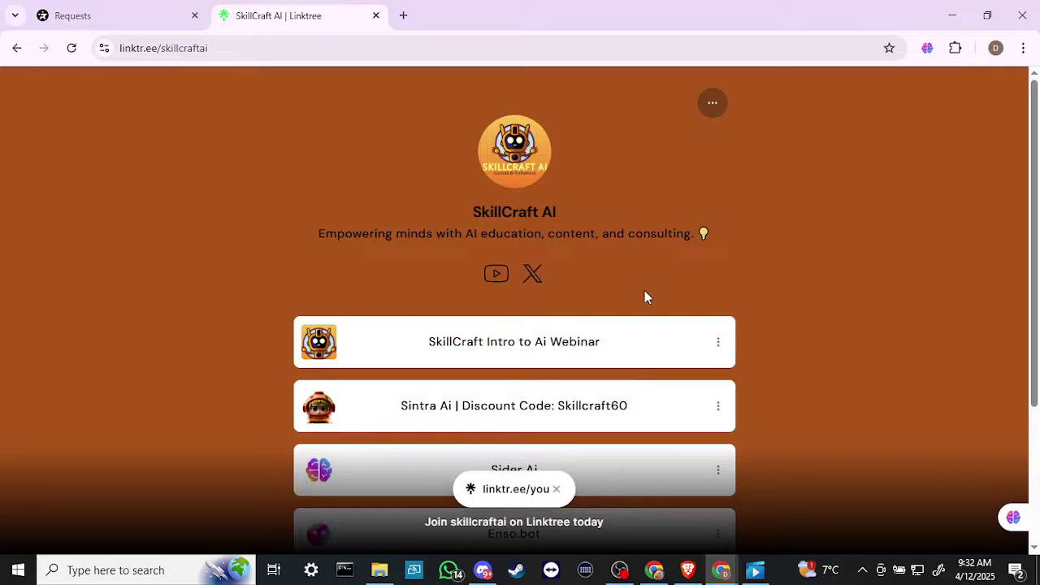
scroll(644, 290, "down", 3)
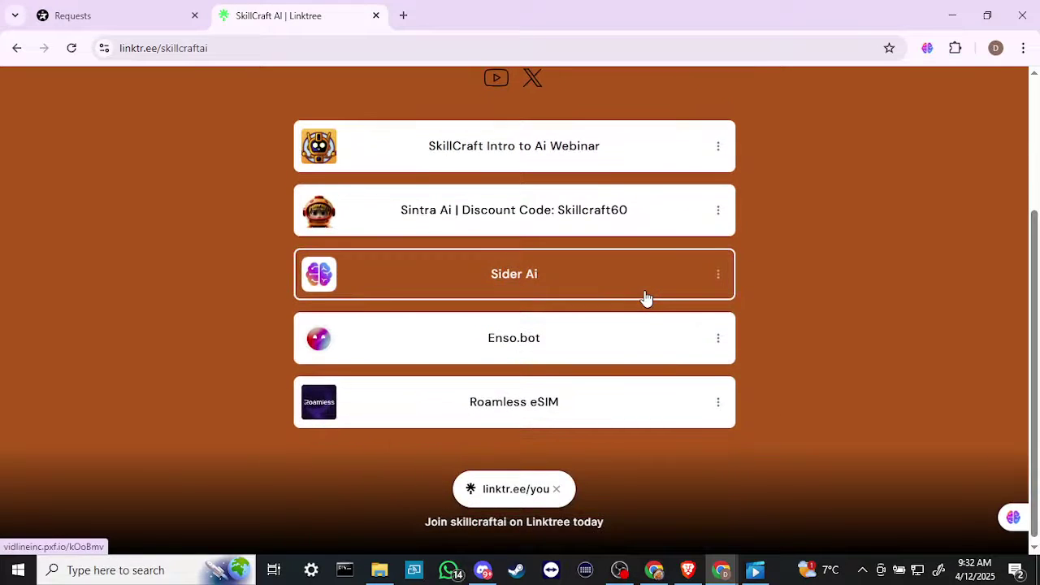